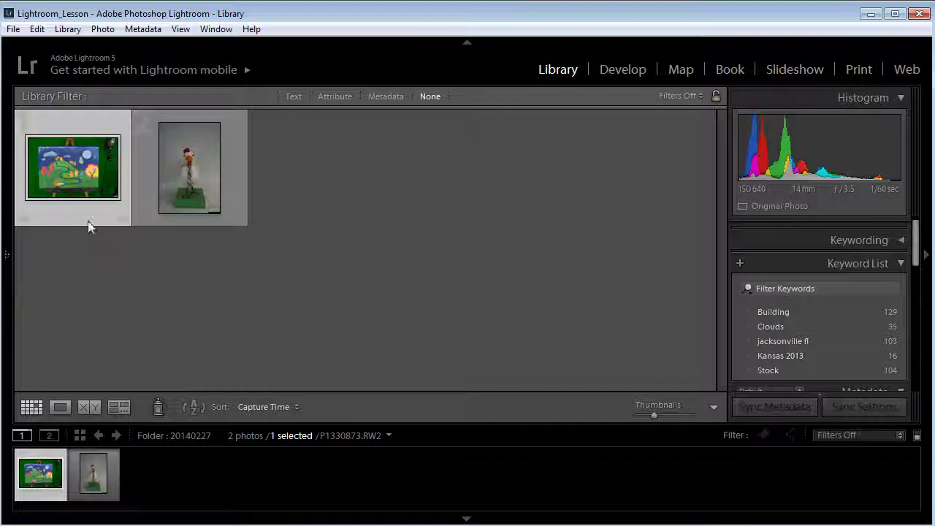
Show the easel painting photo P1330873.RW2 enlarged on its own in Loupe view.
{"action": "left_click", "coordinate": [62, 407]}
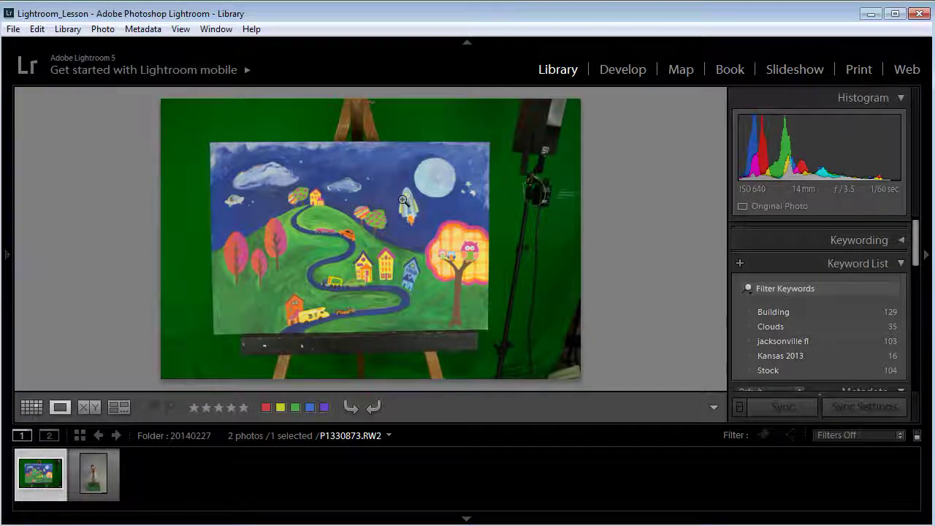
Create virtual copy Copy 1 of P1330873.RW2 and check it in Grid view.
{"action": "right_click", "coordinate": [429, 188]}
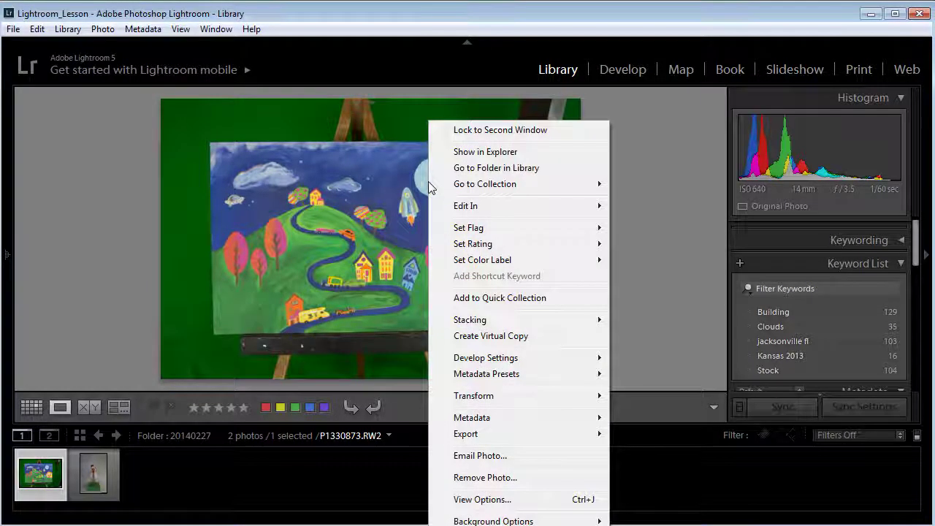
{"action": "left_click", "coordinate": [489, 337]}
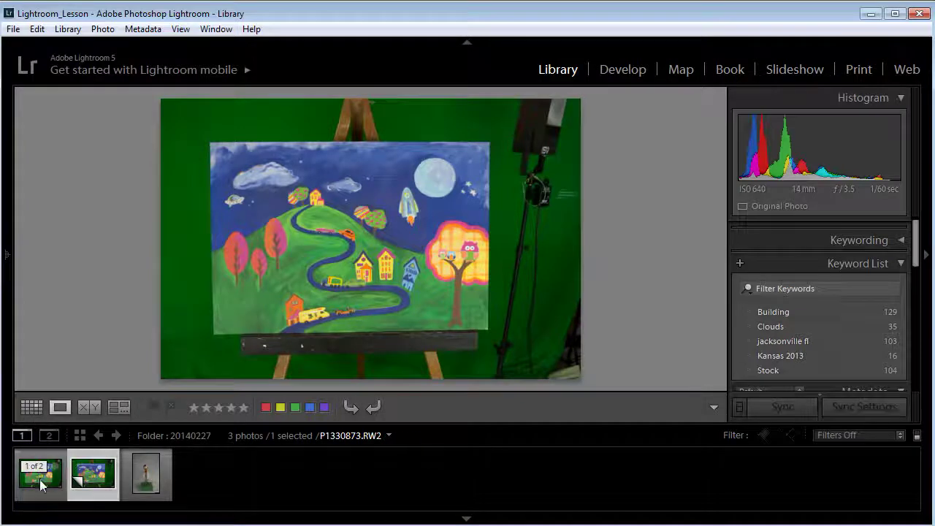
{"action": "left_click", "coordinate": [31, 407]}
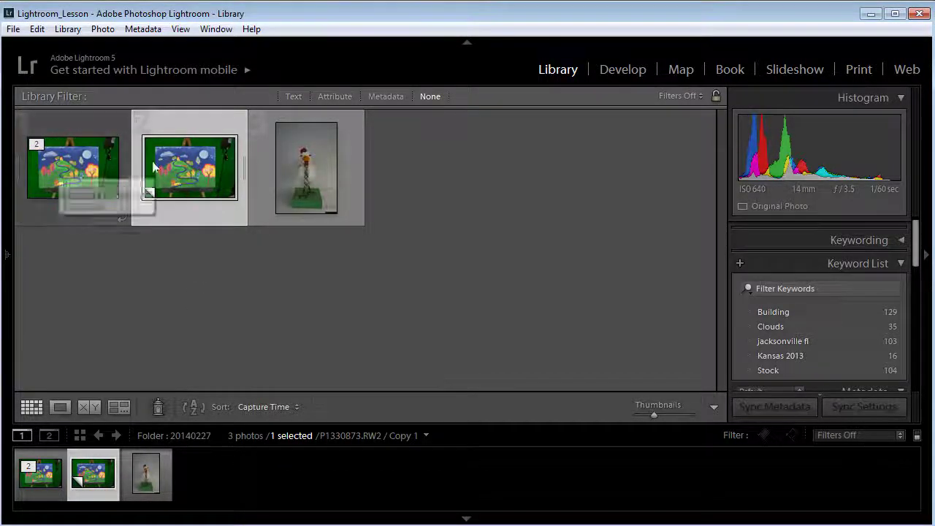
{"action": "mouse_move", "coordinate": [168, 171]}
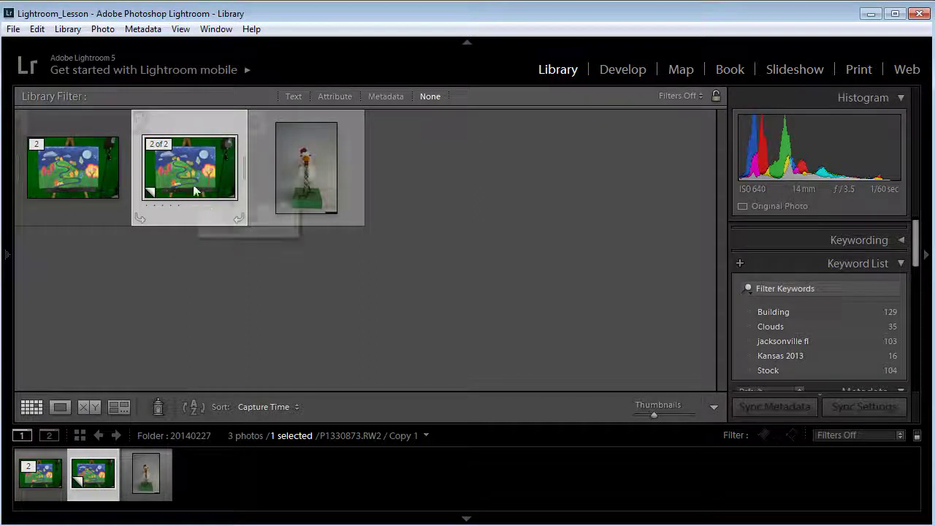
Open the virtual copy in Develop and re-expand the Basic panel (As Shot, Temp 6100, Tint +9).
{"action": "left_click", "coordinate": [60, 407]}
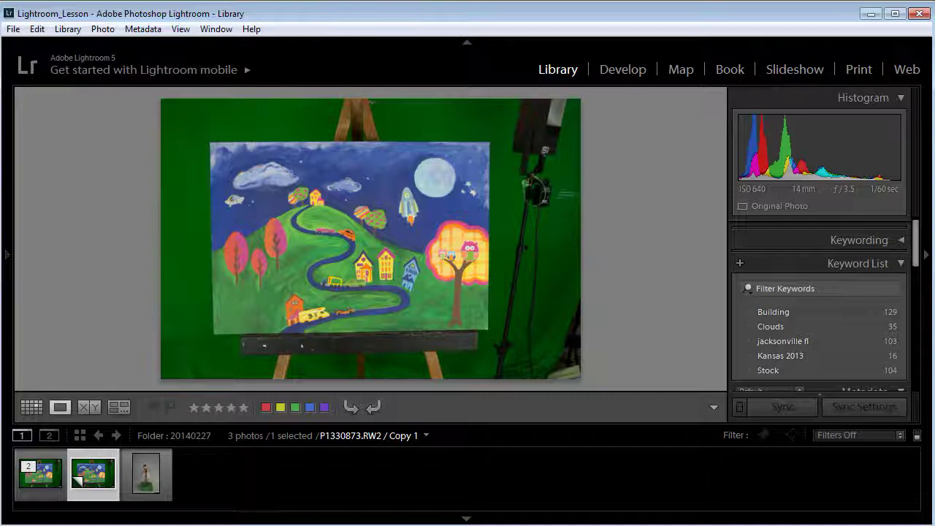
{"action": "left_click", "coordinate": [609, 69]}
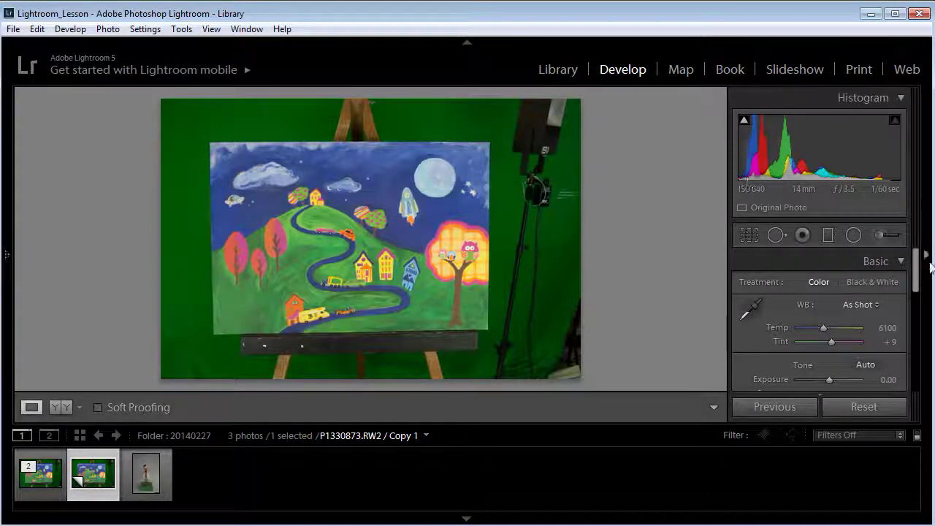
{"action": "left_click", "coordinate": [901, 261]}
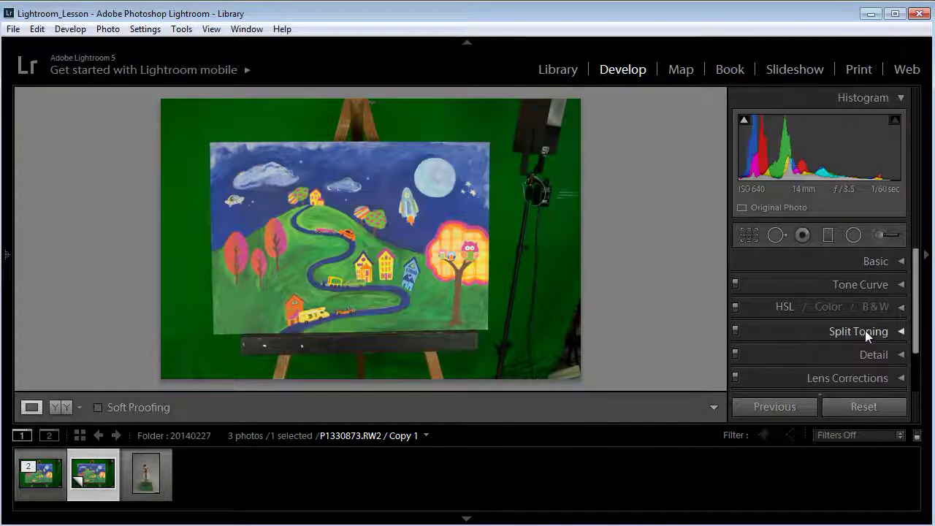
{"action": "left_click_drag", "start_coordinate": [911, 329], "coordinate": [917, 306]}
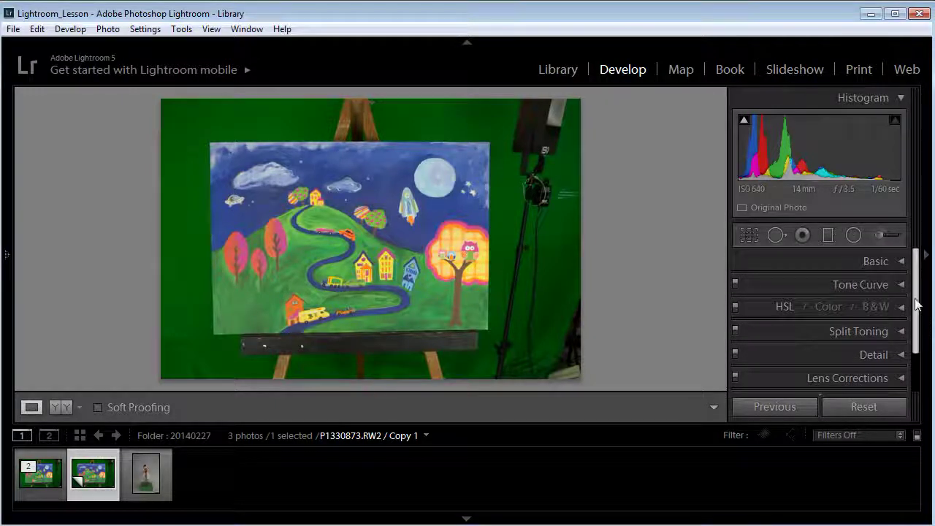
{"action": "left_click", "coordinate": [902, 263]}
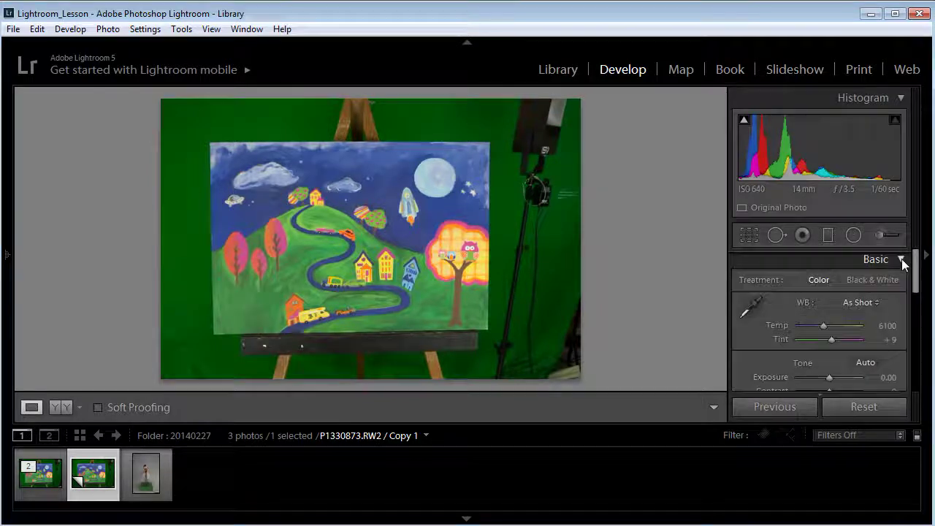
{"action": "left_click", "coordinate": [877, 305]}
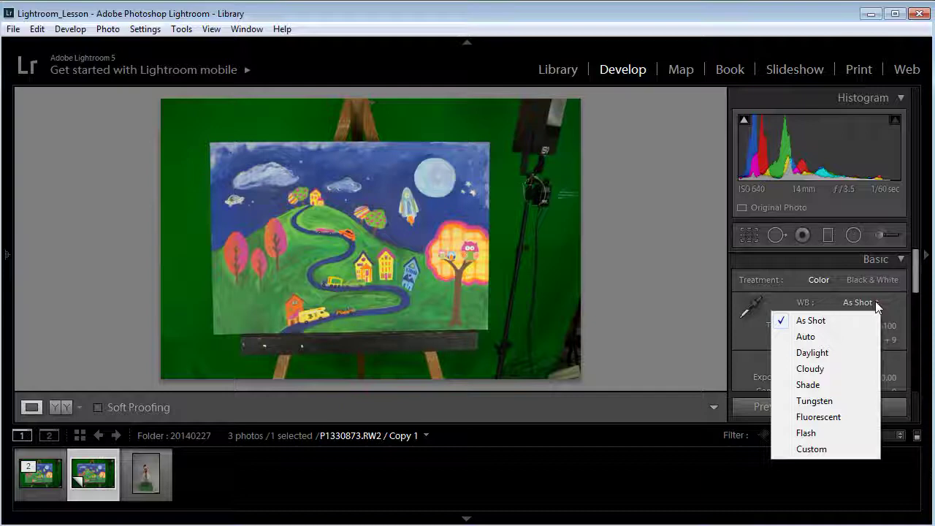
{"action": "left_click", "coordinate": [896, 313]}
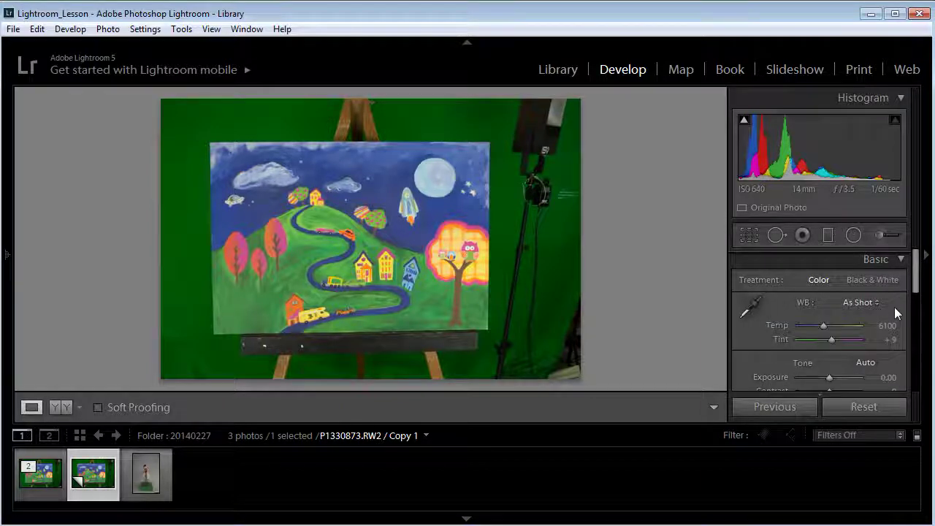
{"action": "left_click", "coordinate": [878, 302]}
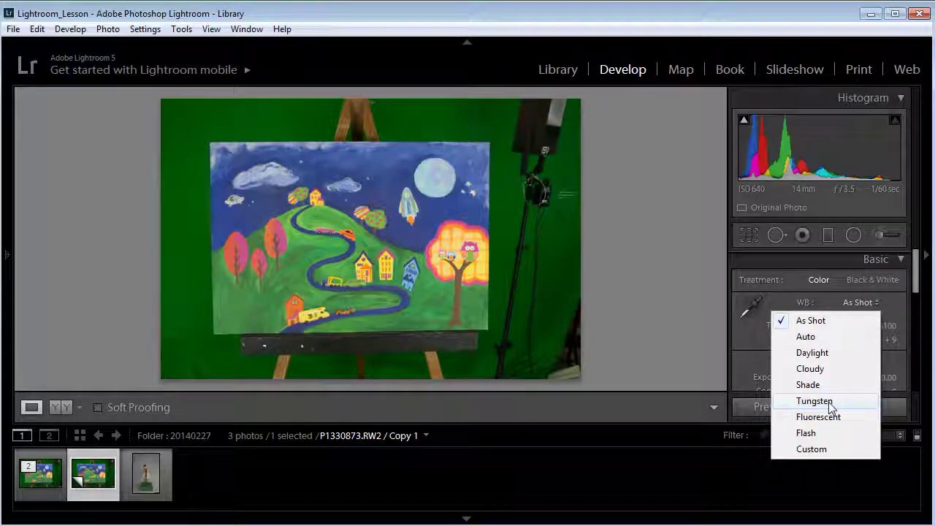
{"action": "left_click", "coordinate": [814, 401]}
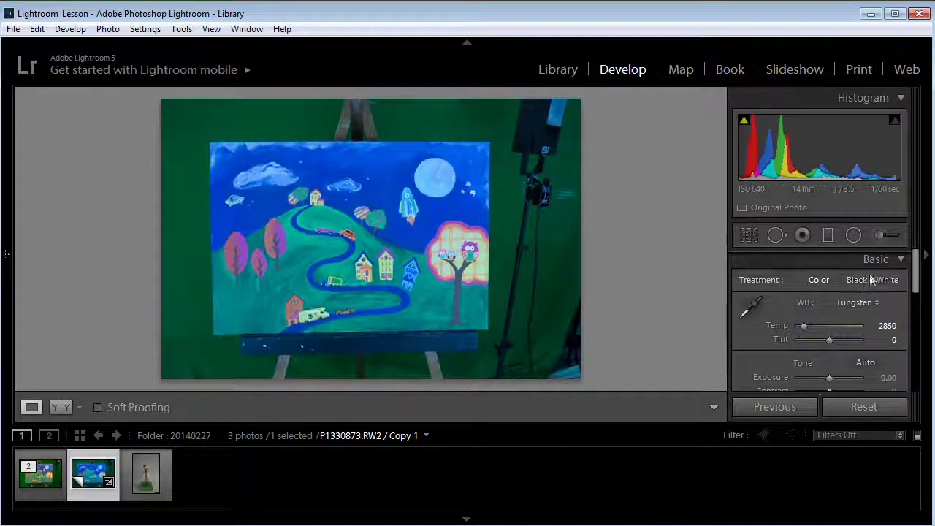
{"action": "left_click", "coordinate": [876, 303]}
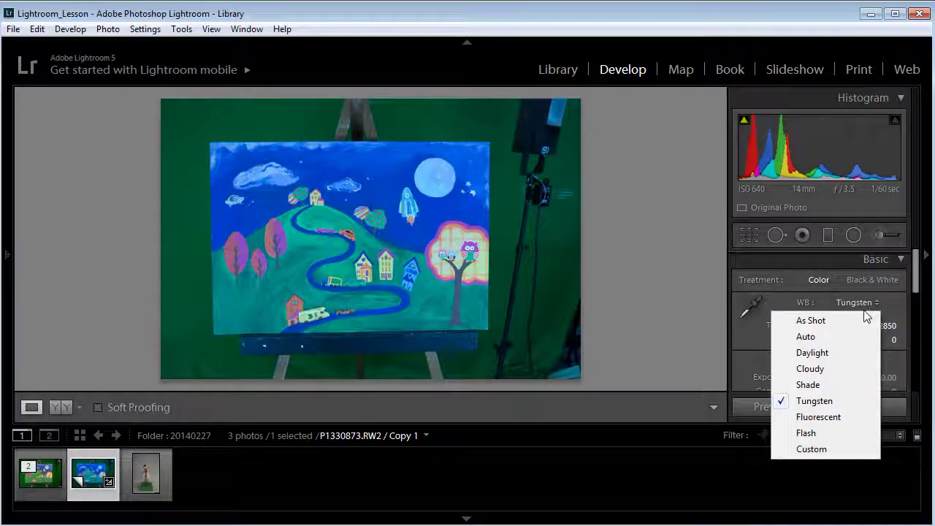
{"action": "left_click", "coordinate": [809, 434]}
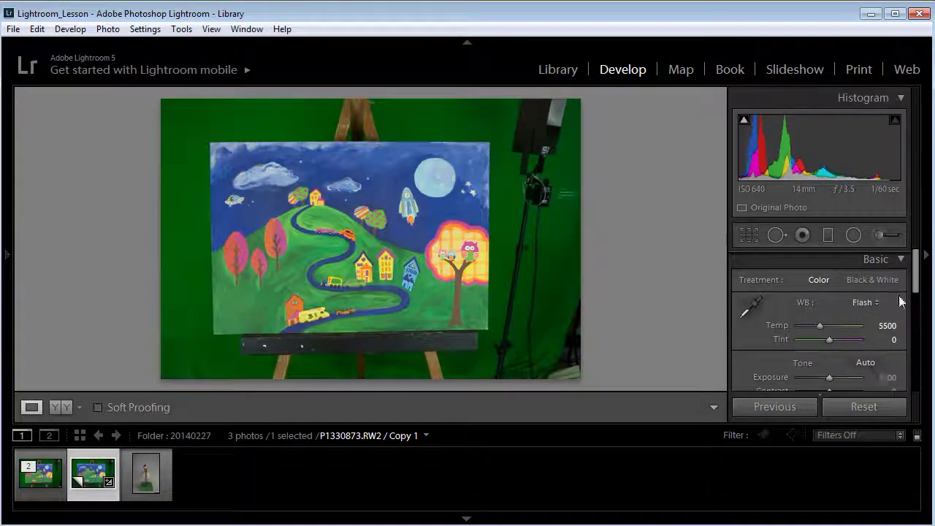
{"action": "left_click", "coordinate": [871, 306]}
{"action": "left_click", "coordinate": [828, 385]}
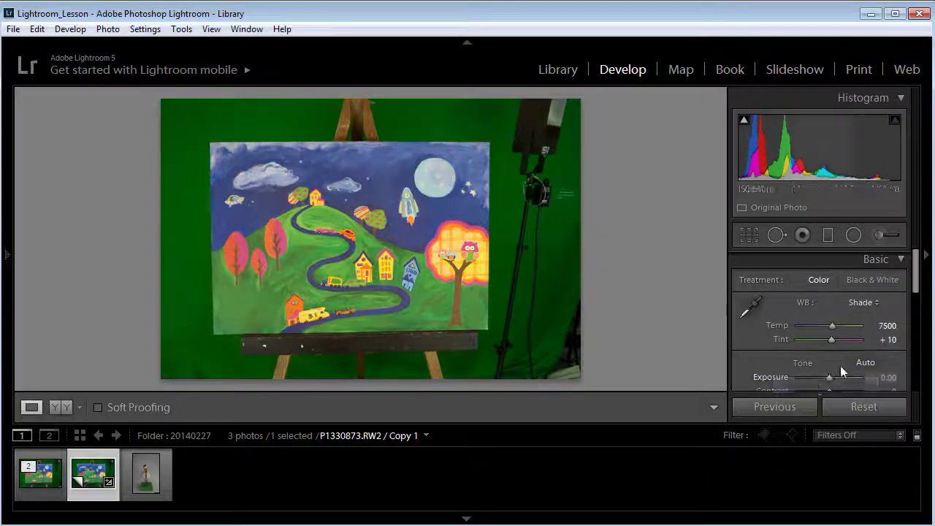
{"action": "left_click", "coordinate": [874, 304]}
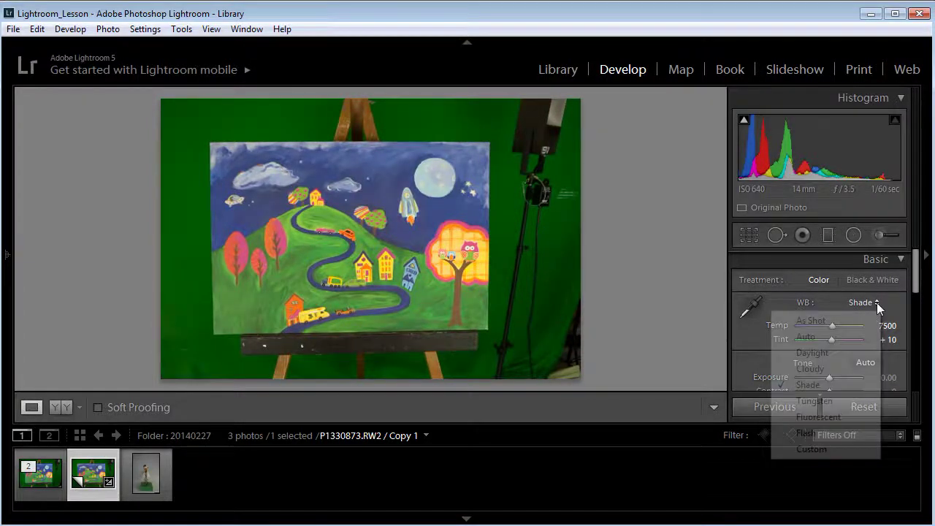
{"action": "left_click", "coordinate": [849, 353]}
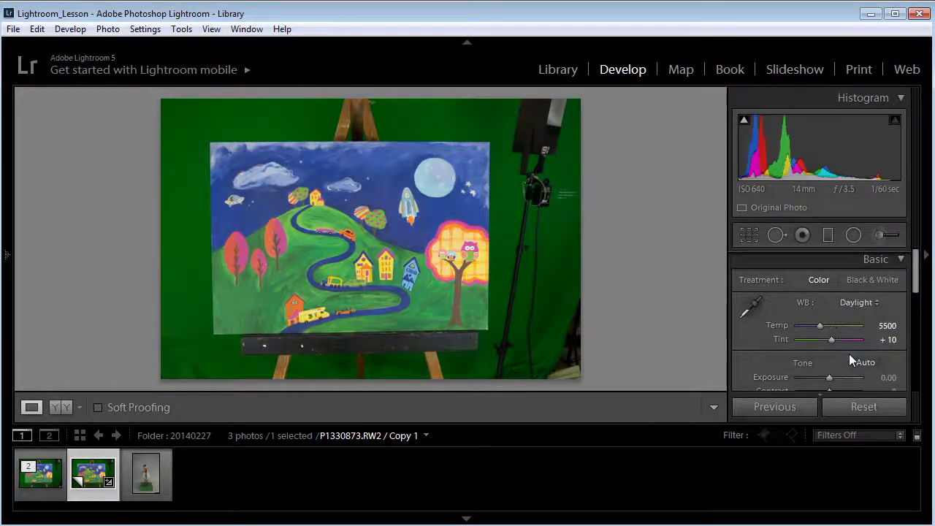
{"action": "left_click", "coordinate": [874, 306]}
{"action": "left_click", "coordinate": [867, 321]}
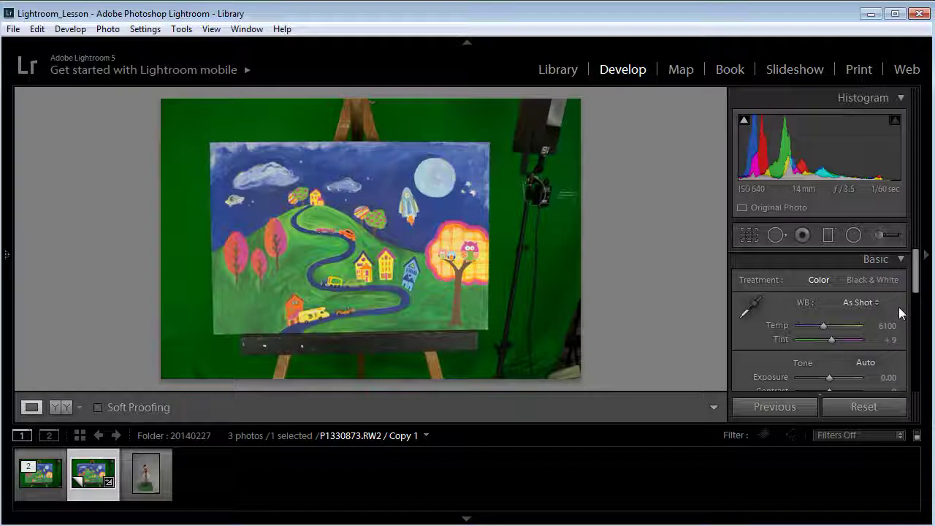
Sample a neutral spot with the White Balance eyedropper, giving Custom white balance with Tint +24.
{"action": "left_click", "coordinate": [748, 307]}
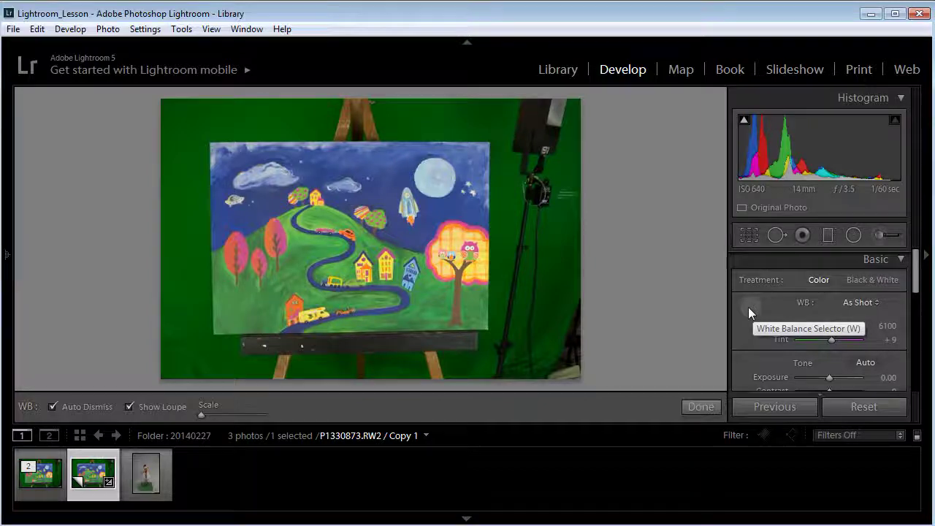
{"action": "left_click", "coordinate": [559, 111]}
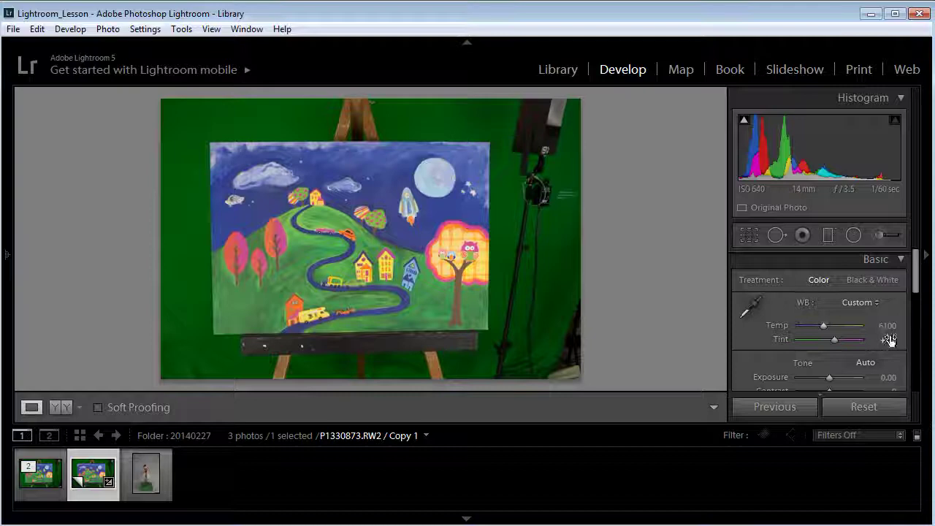
{"action": "left_click_drag", "start_coordinate": [916, 278], "coordinate": [919, 306]}
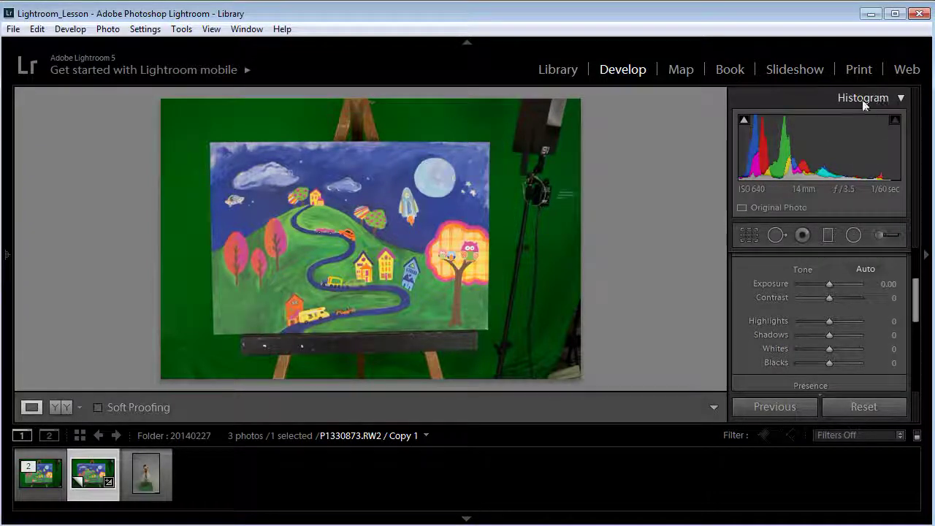
Apply Auto tone, setting Exposure +0.40, Contrast +16 and Whites +35.
{"action": "scroll", "coordinate": [833, 314], "scroll_direction": "down", "scroll_amount": 2}
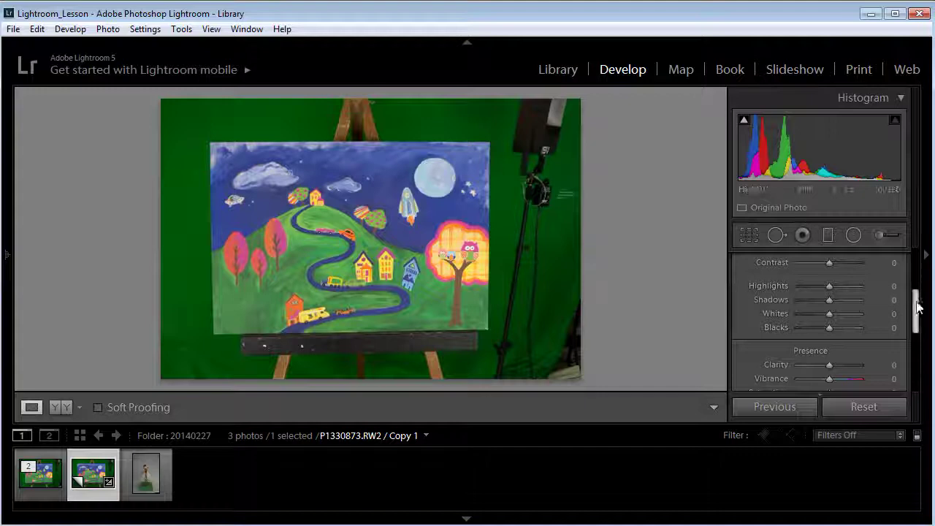
{"action": "left_click_drag", "start_coordinate": [915, 309], "coordinate": [916, 292]}
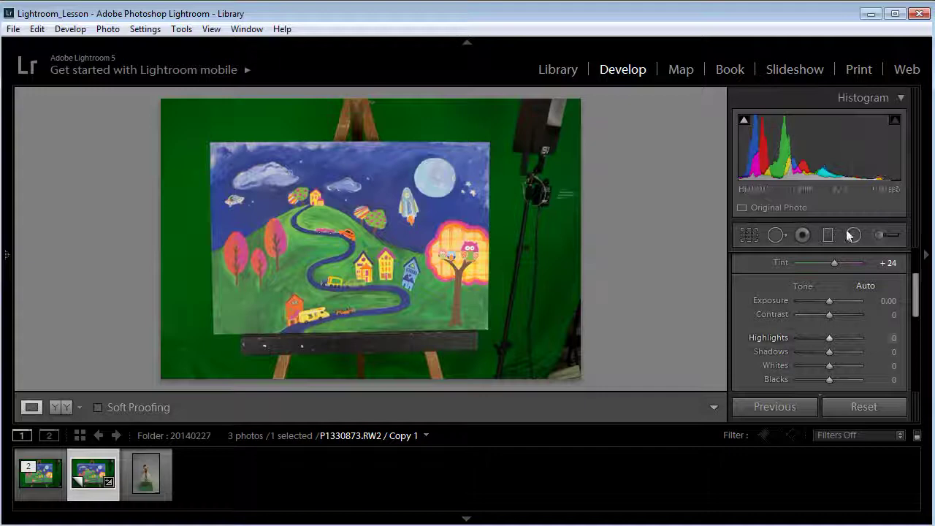
{"action": "left_click", "coordinate": [866, 286]}
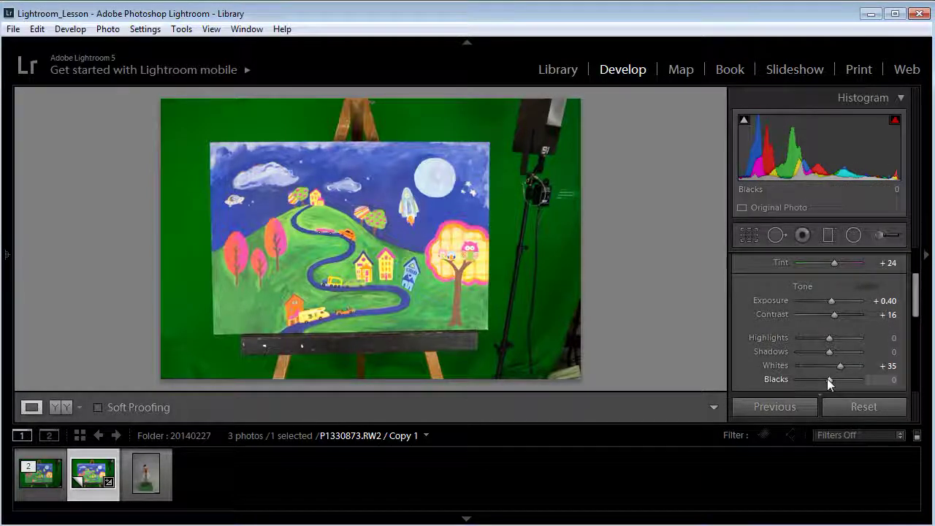
Try darkening Blacks to -48, then reset Blacks to 0.
{"action": "left_click_drag", "start_coordinate": [827, 378], "coordinate": [812, 379]}
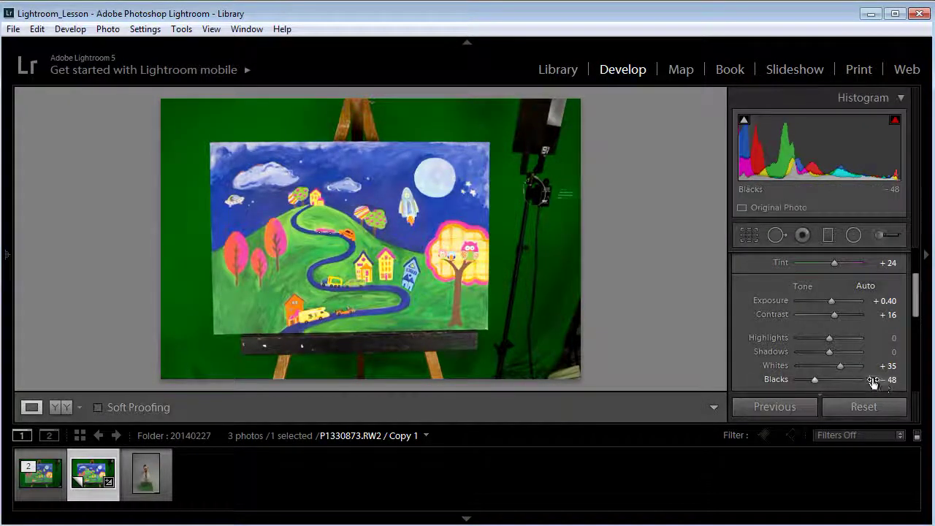
{"action": "double_click", "coordinate": [815, 380]}
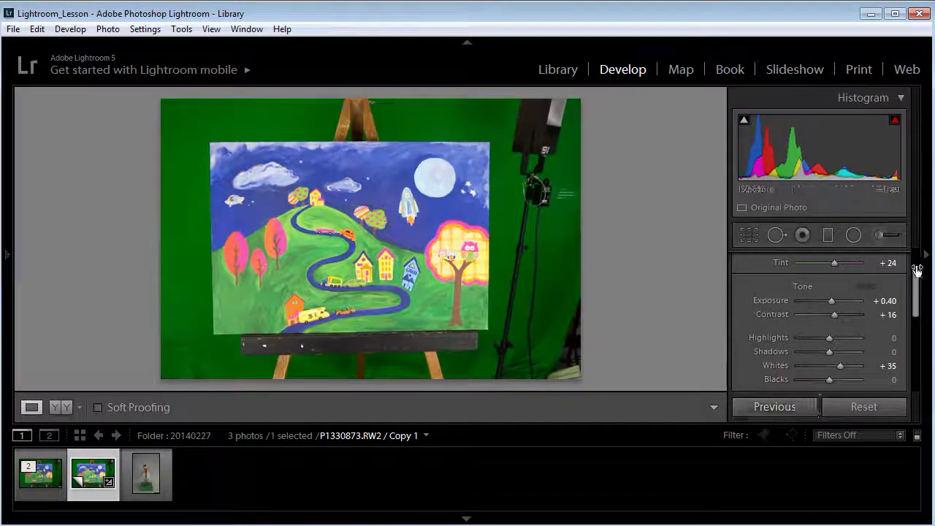
{"action": "left_click_drag", "start_coordinate": [917, 268], "coordinate": [918, 319]}
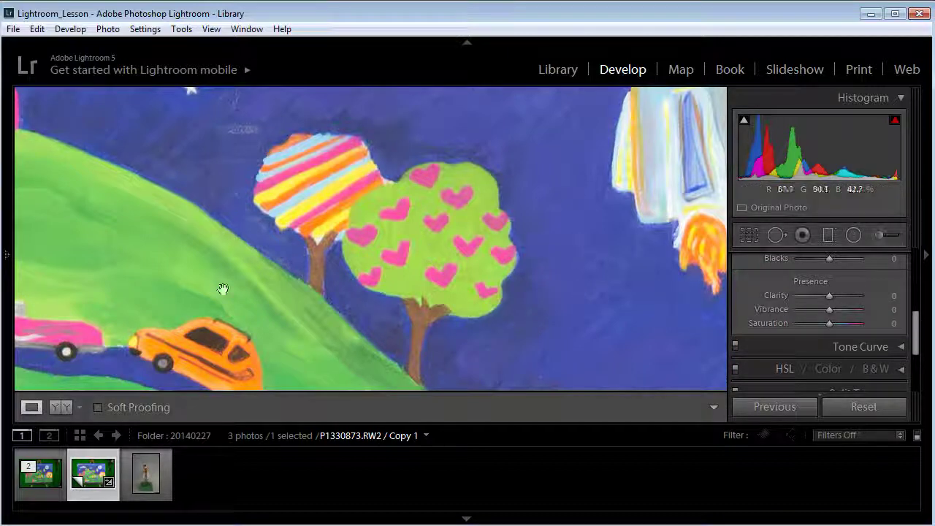
Show Navigator/History, preview Clarity at +100 and -100, settle on +5, and fit the photo.
{"action": "left_click", "coordinate": [6, 255]}
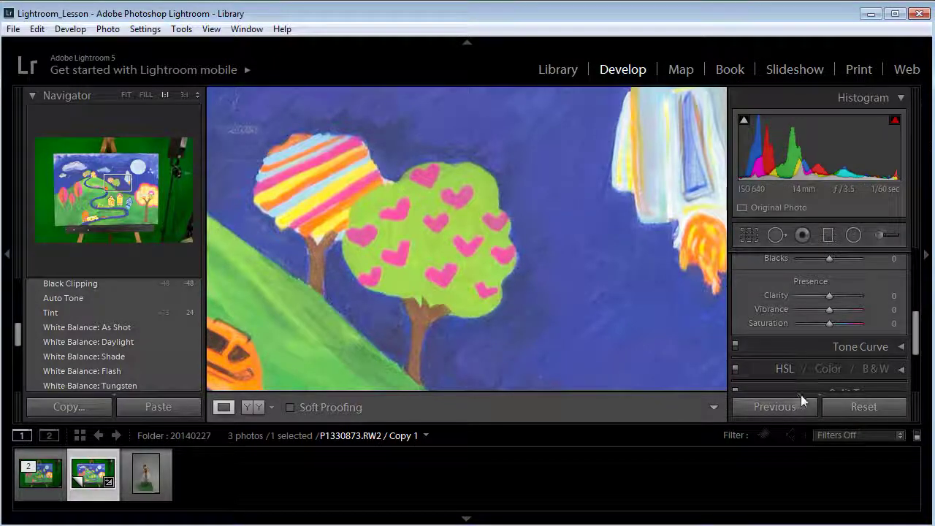
{"action": "left_click_drag", "start_coordinate": [829, 295], "coordinate": [874, 292]}
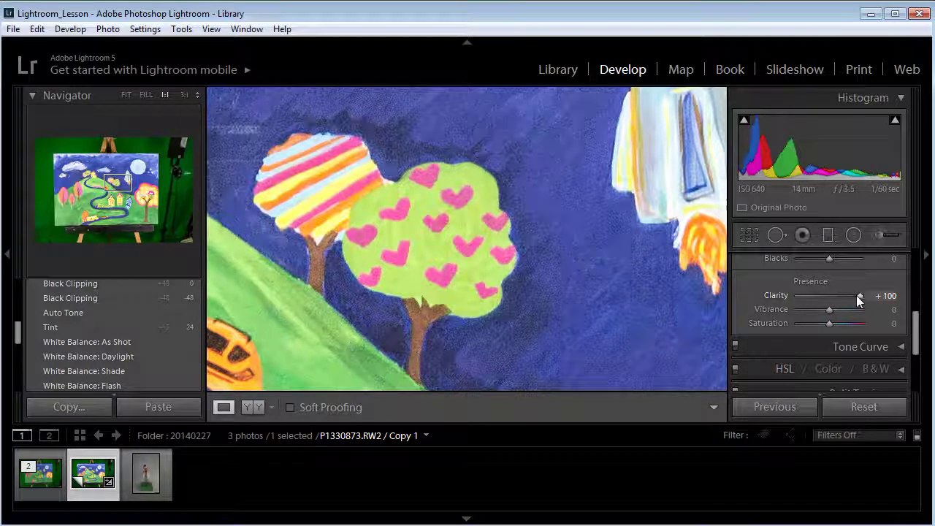
{"action": "left_click_drag", "start_coordinate": [856, 296], "coordinate": [769, 295]}
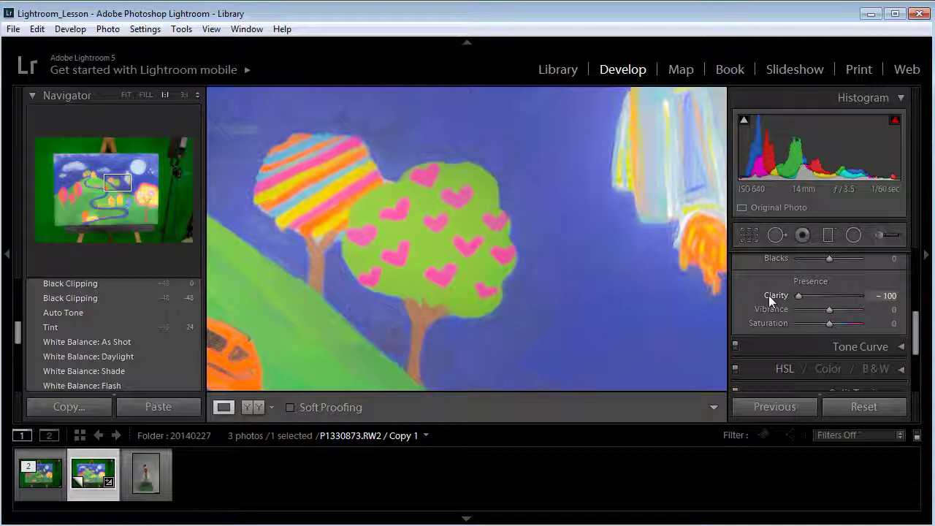
{"action": "left_click_drag", "start_coordinate": [799, 295], "coordinate": [830, 295]}
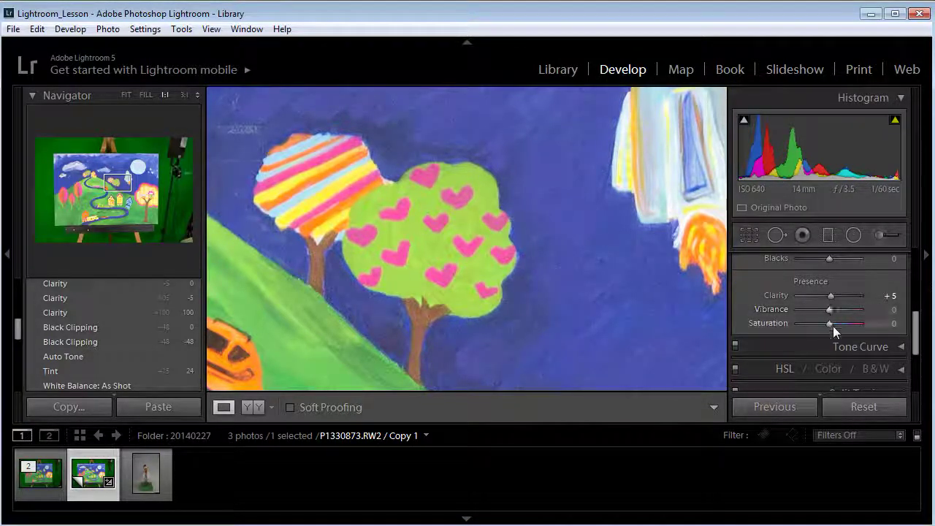
{"action": "left_click", "coordinate": [125, 95]}
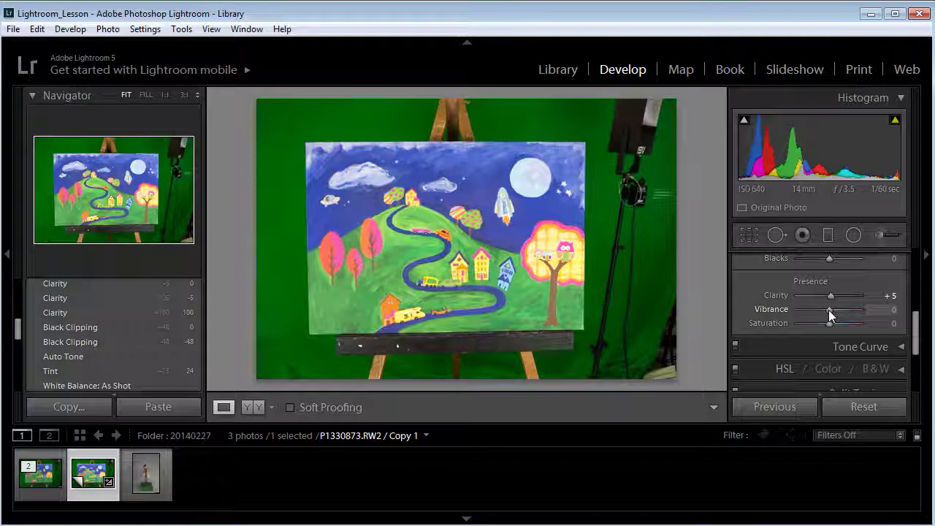
Set Vibrance to +5, briefly trying Saturation at +10 but leaving it at 0.
{"action": "mouse_move", "coordinate": [828, 310]}
{"action": "left_mouse_down"}
{"action": "mouse_move", "coordinate": [887, 297]}
{"action": "mouse_move", "coordinate": [828, 309]}
{"action": "left_mouse_up"}
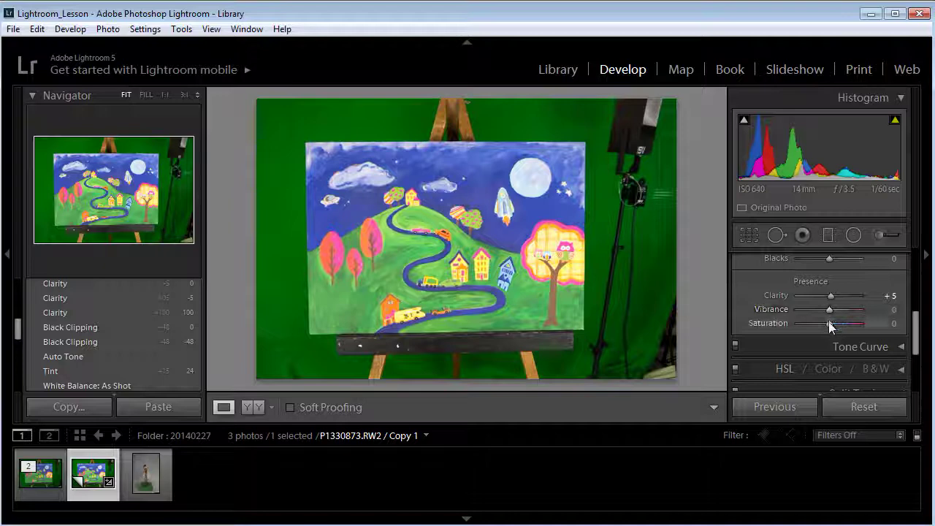
{"action": "mouse_move", "coordinate": [830, 324]}
{"action": "left_mouse_down"}
{"action": "mouse_move", "coordinate": [874, 317]}
{"action": "mouse_move", "coordinate": [830, 324]}
{"action": "left_mouse_up"}
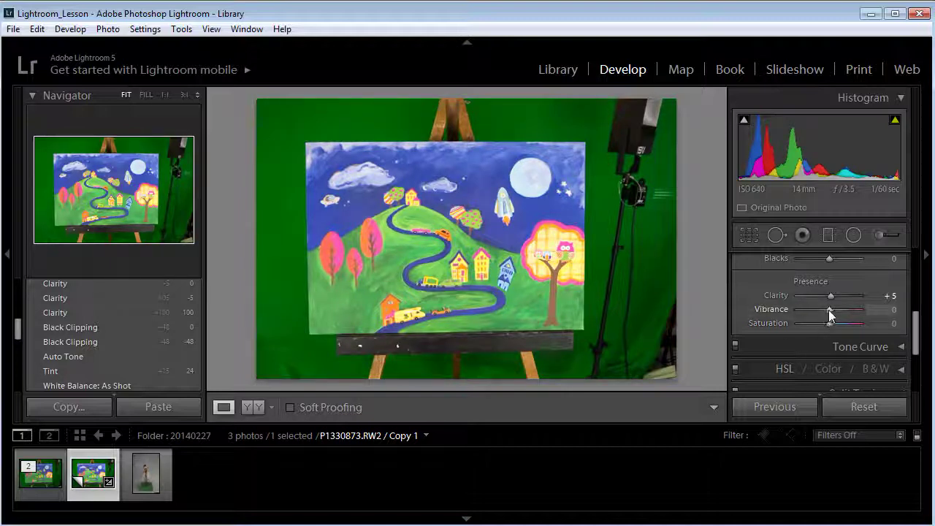
{"action": "left_click_drag", "start_coordinate": [828, 310], "coordinate": [830, 309]}
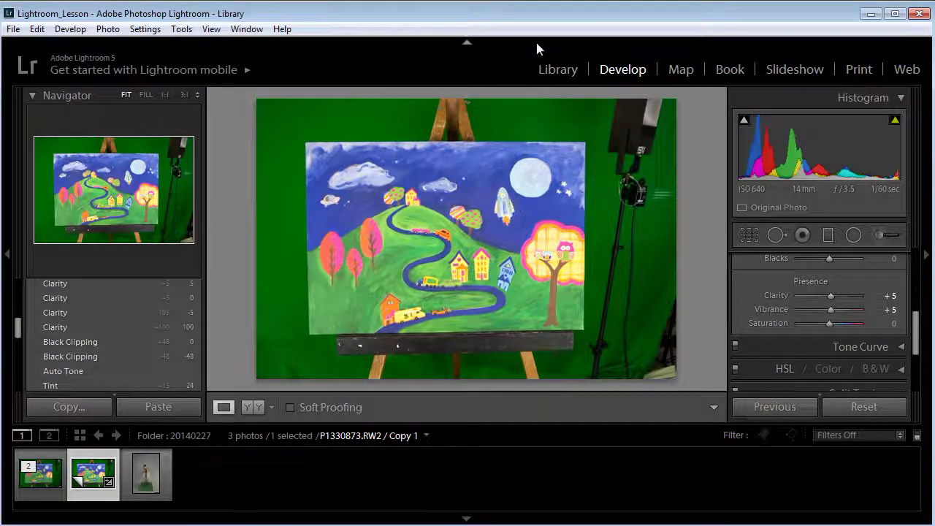
Compare the original and virtual copy side by side in Library, then return to Develop.
{"action": "left_click", "coordinate": [553, 69]}
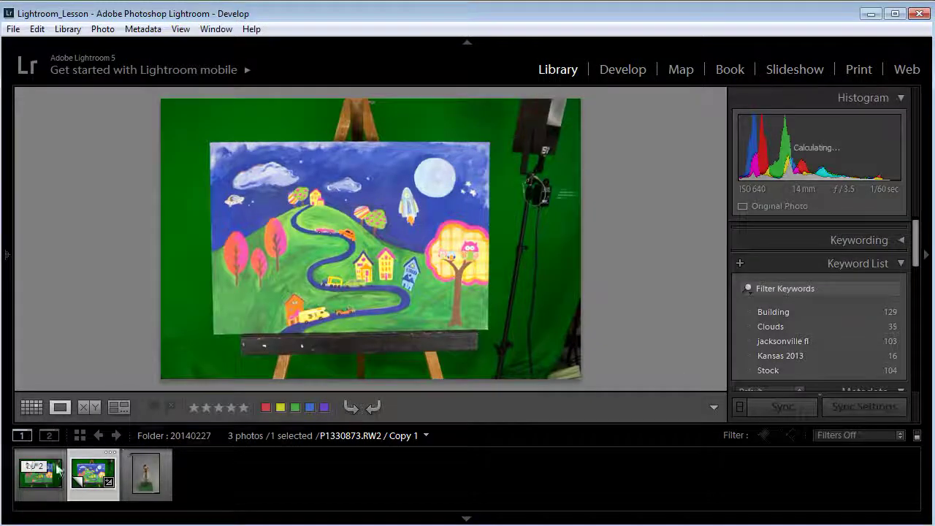
{"action": "left_click", "coordinate": [91, 408]}
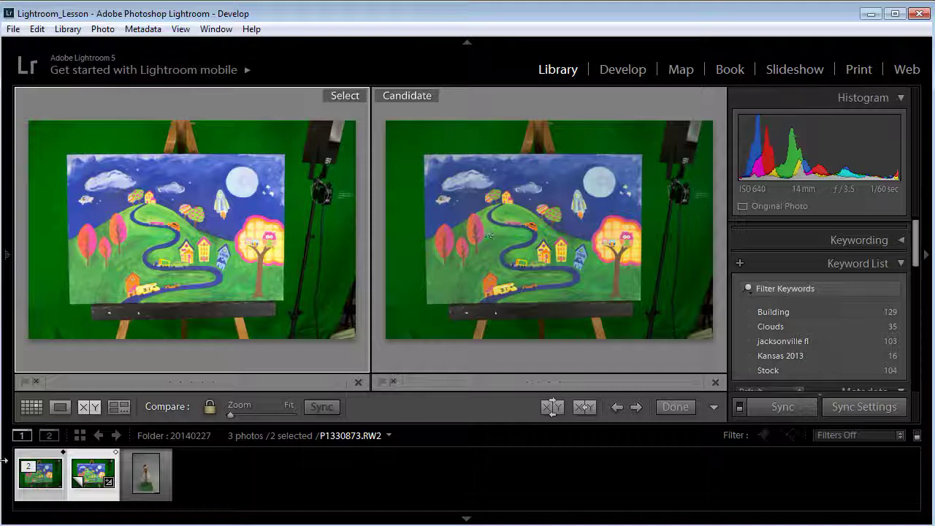
{"action": "left_click", "coordinate": [32, 407]}
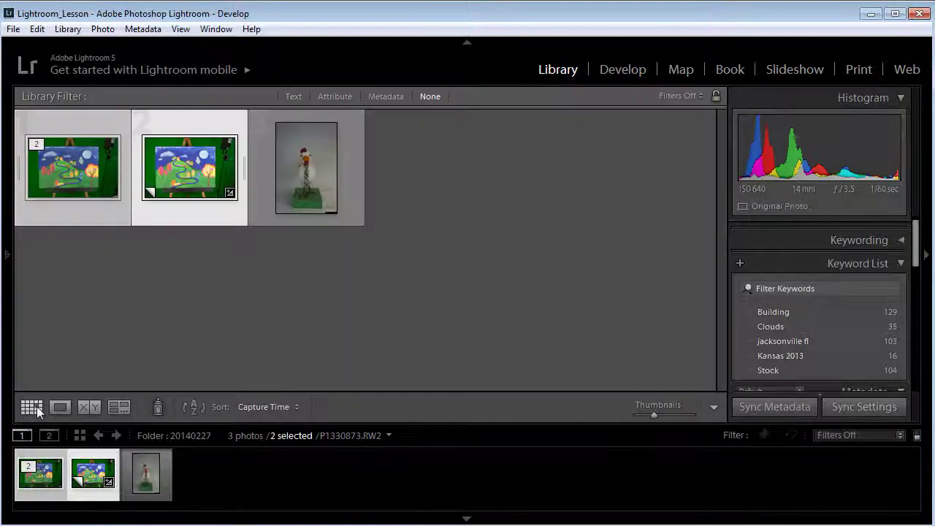
{"action": "left_click", "coordinate": [622, 70]}
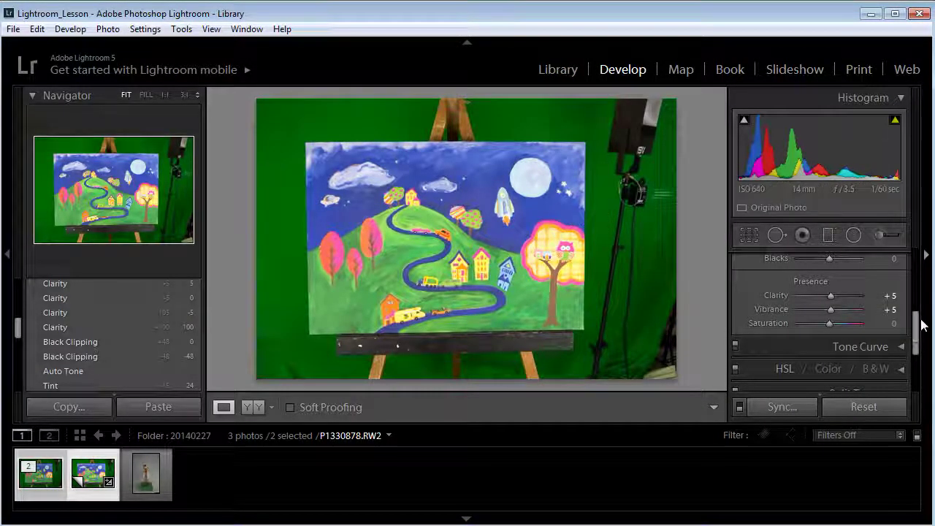
Enable lens profile corrections, toggling chromatic aberration removal on and back off.
{"action": "left_click_drag", "start_coordinate": [918, 325], "coordinate": [918, 360]}
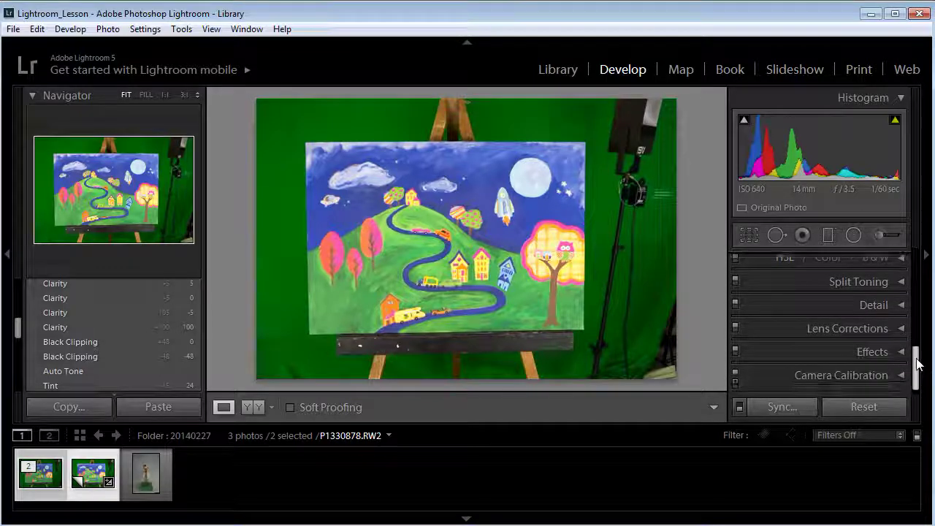
{"action": "left_click", "coordinate": [904, 329]}
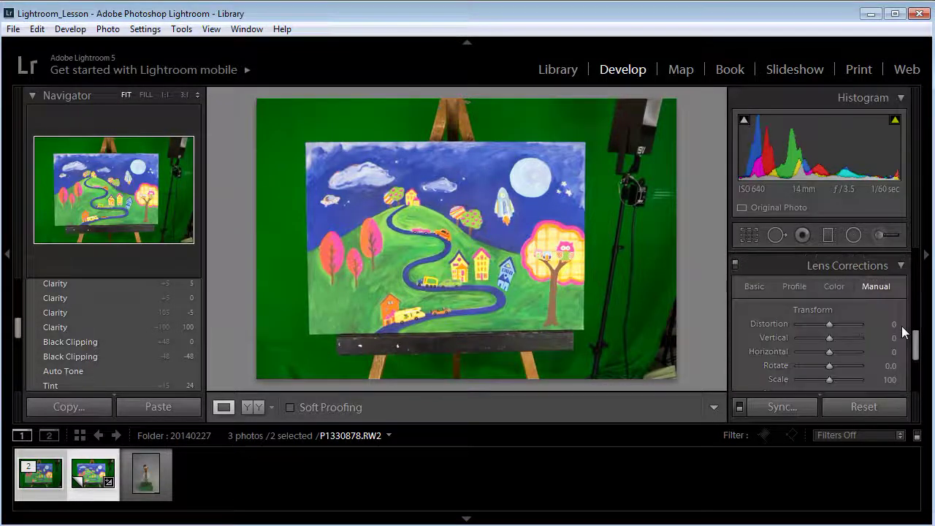
{"action": "left_click_drag", "start_coordinate": [918, 349], "coordinate": [917, 353]}
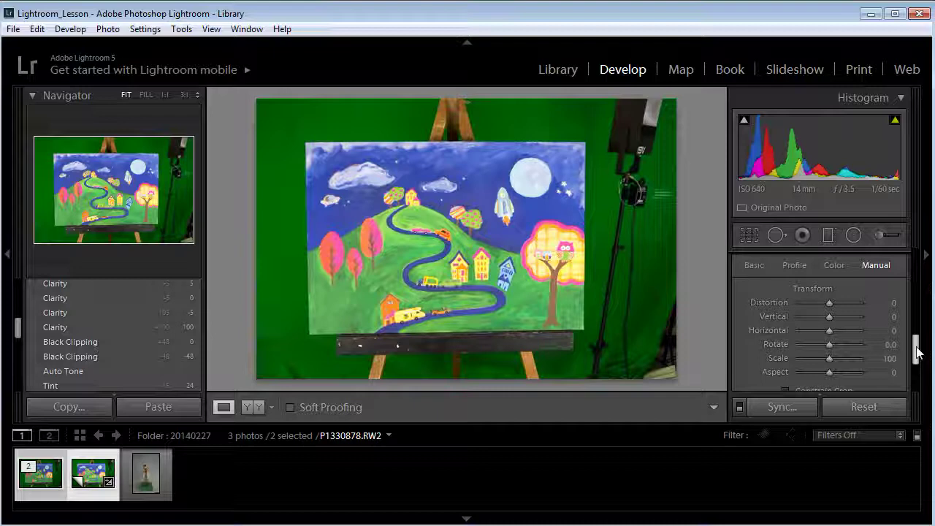
{"action": "left_click", "coordinate": [753, 266]}
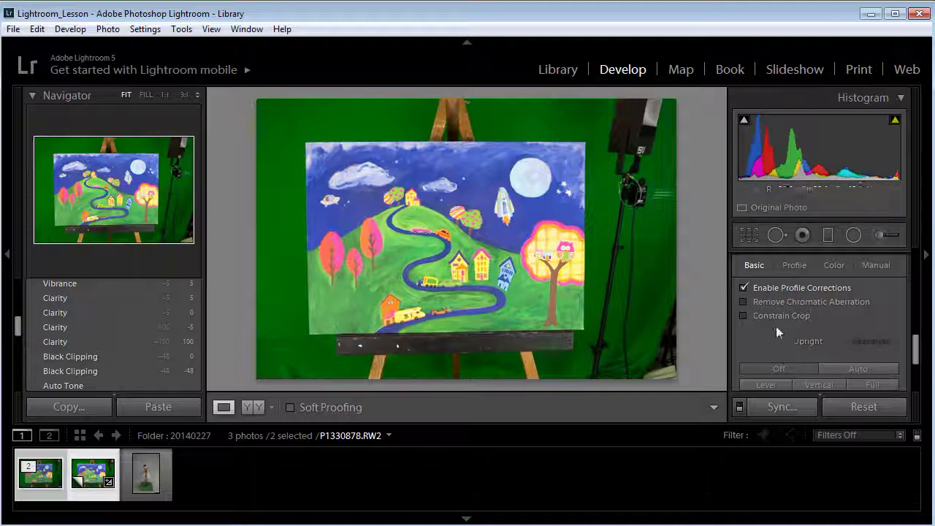
{"action": "left_click", "coordinate": [742, 301]}
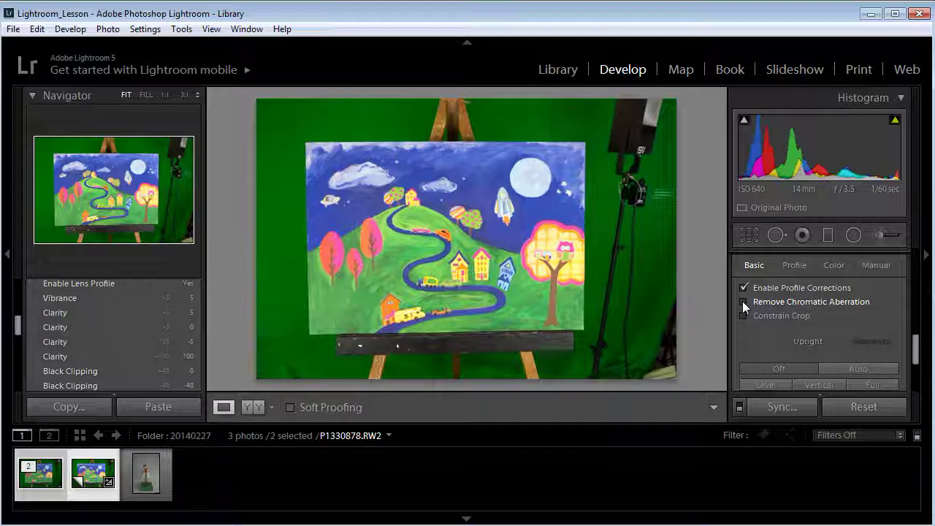
{"action": "left_click", "coordinate": [742, 301]}
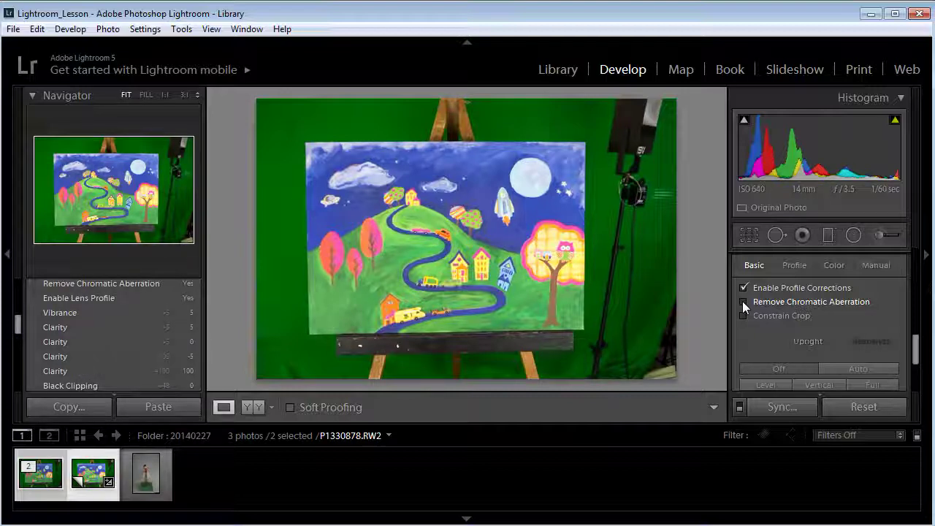
Try Level, Vertical and Full Upright corrections, settling on Auto Upright to square the painting.
{"action": "left_click_drag", "start_coordinate": [916, 348], "coordinate": [913, 359]}
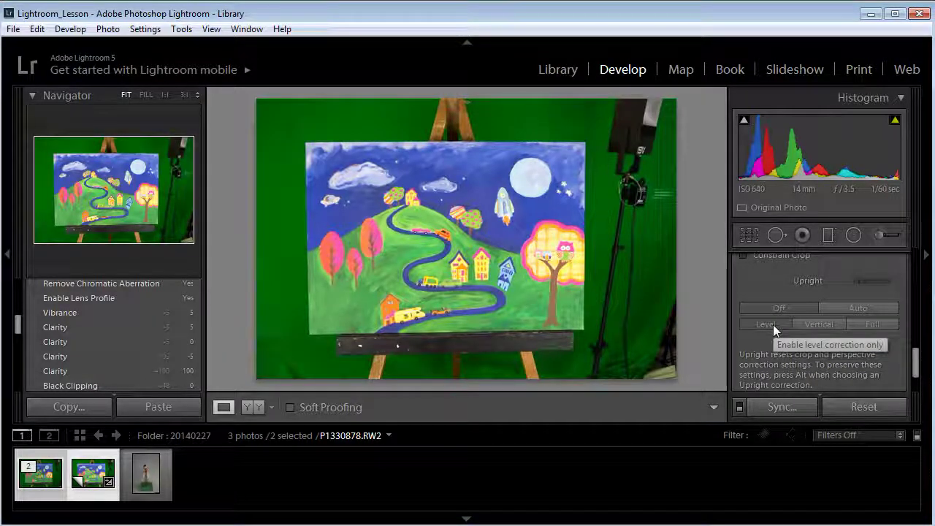
{"action": "left_click", "coordinate": [773, 324]}
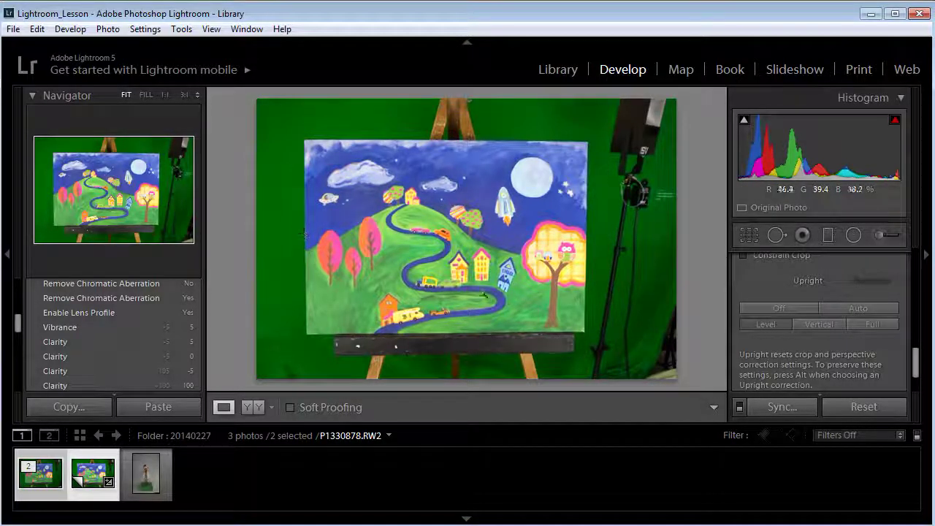
{"action": "left_click", "coordinate": [814, 323]}
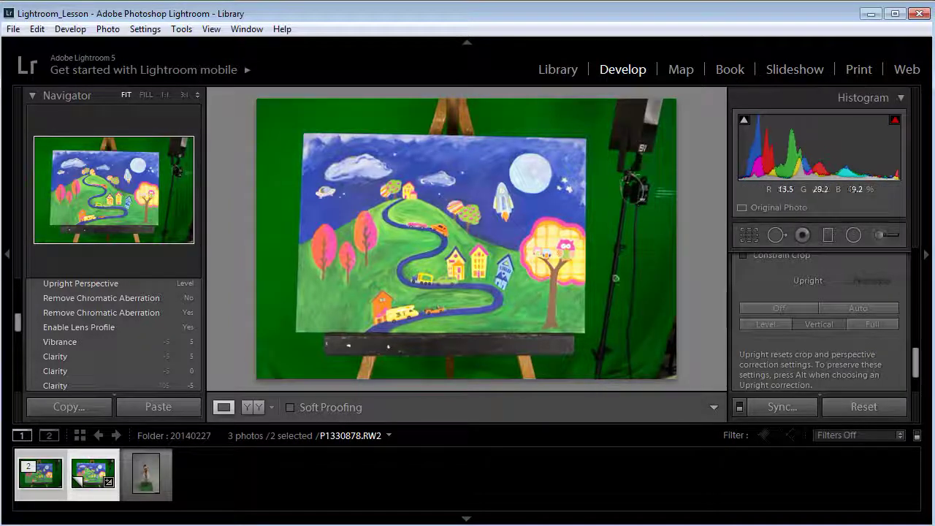
{"action": "left_click", "coordinate": [871, 324]}
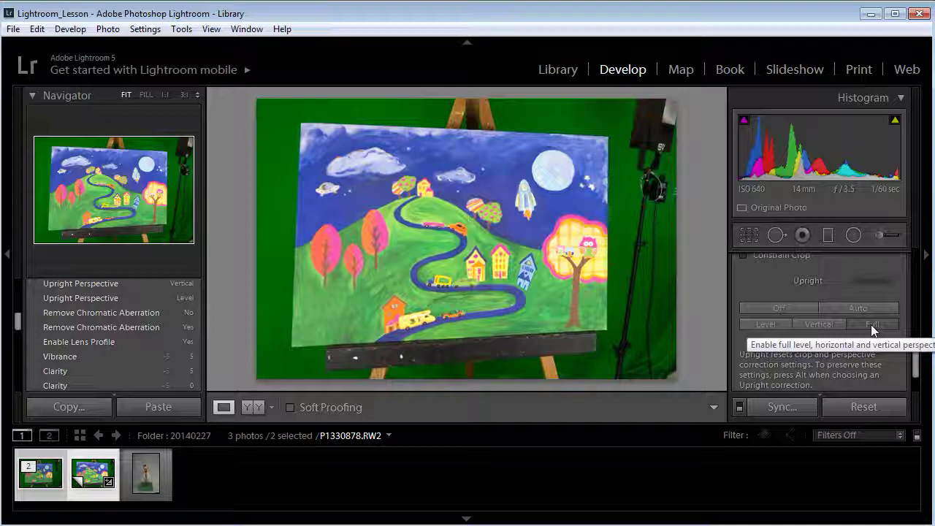
{"action": "left_click", "coordinate": [874, 308]}
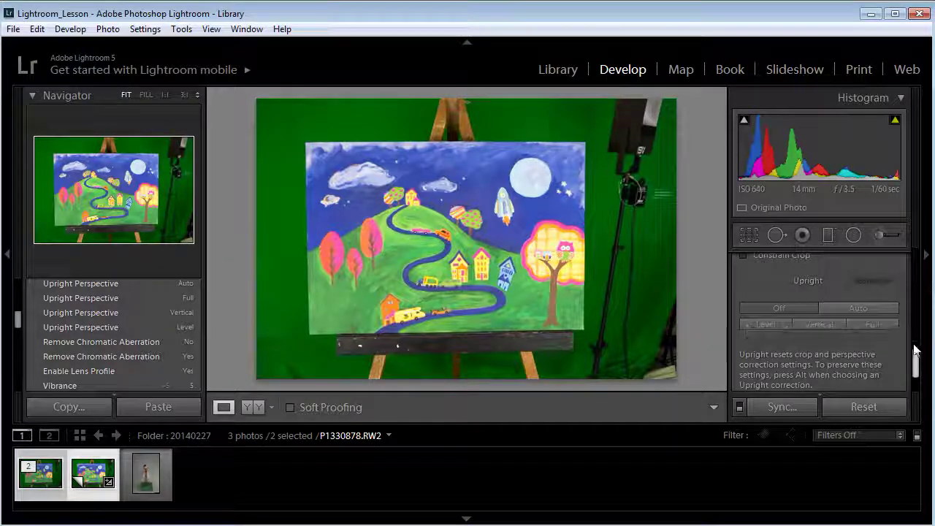
{"action": "left_click_drag", "start_coordinate": [917, 357], "coordinate": [917, 346]}
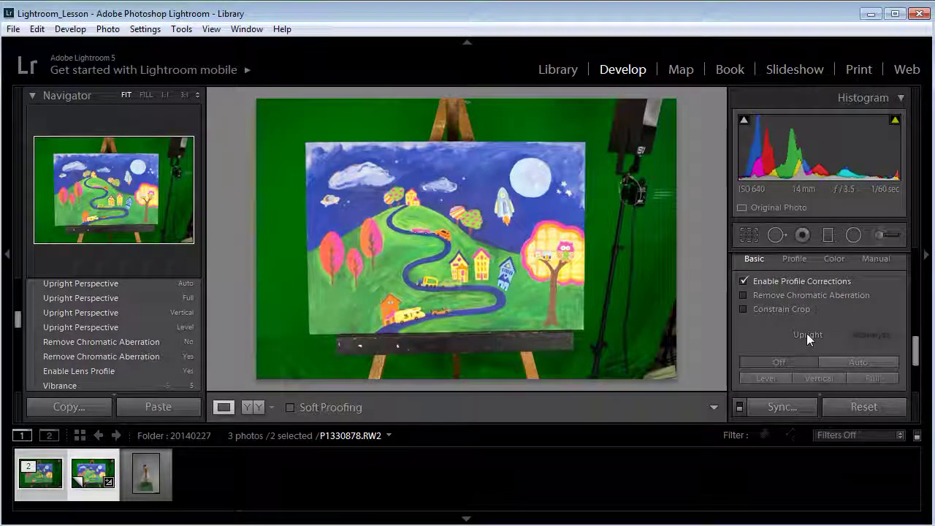
{"action": "left_click_drag", "start_coordinate": [915, 353], "coordinate": [916, 348]}
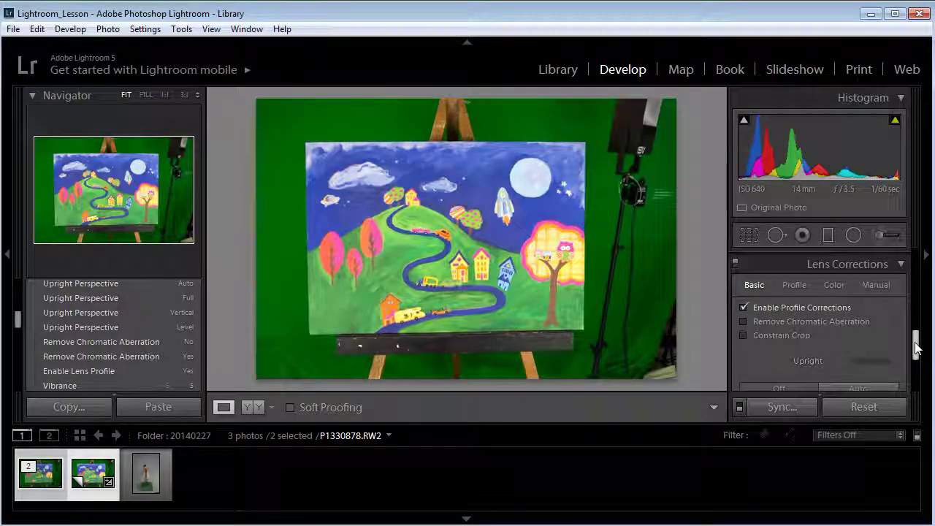
Try the manual lens Distortion slider in both directions, then settle on +3.
{"action": "left_click", "coordinate": [885, 287]}
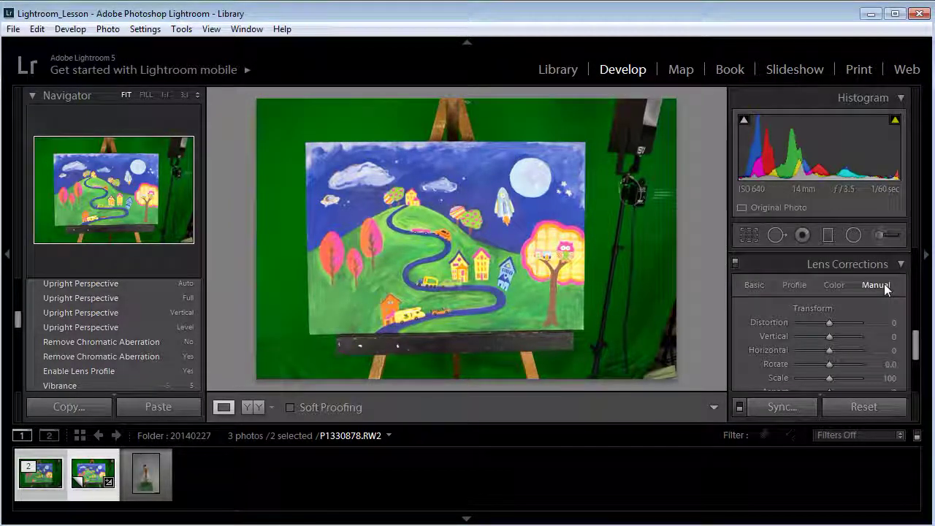
{"action": "left_click_drag", "start_coordinate": [913, 344], "coordinate": [912, 347]}
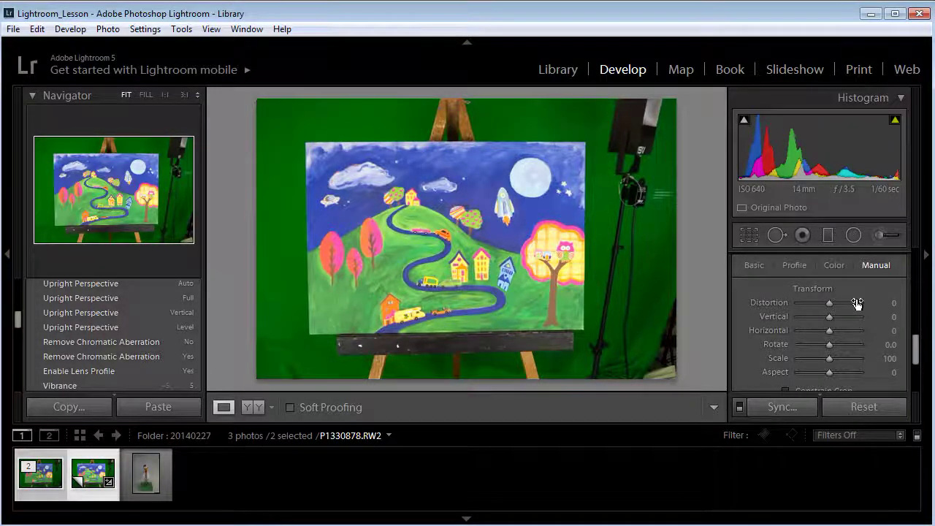
{"action": "mouse_move", "coordinate": [850, 307]}
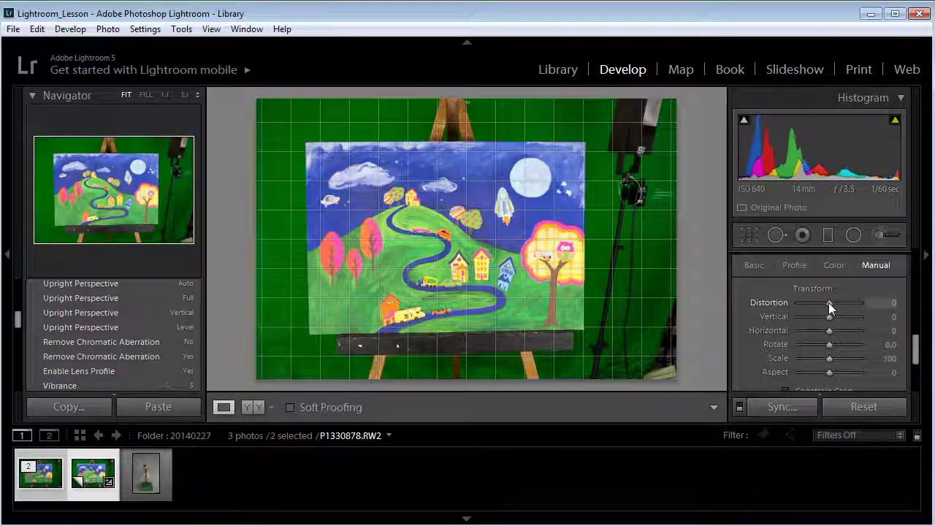
{"action": "left_click_drag", "start_coordinate": [828, 302], "coordinate": [818, 303]}
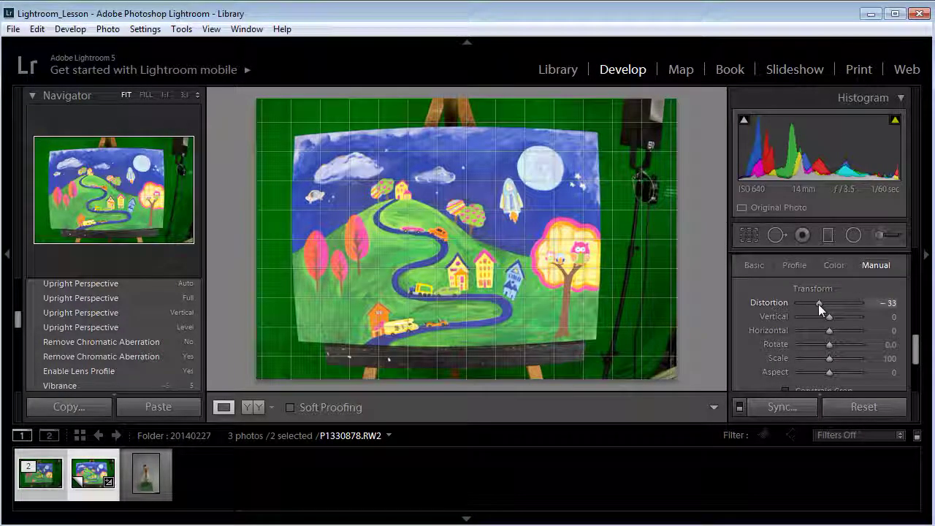
{"action": "mouse_move", "coordinate": [818, 303]}
{"action": "left_mouse_down"}
{"action": "mouse_move", "coordinate": [837, 305]}
{"action": "mouse_move", "coordinate": [830, 302]}
{"action": "left_mouse_up"}
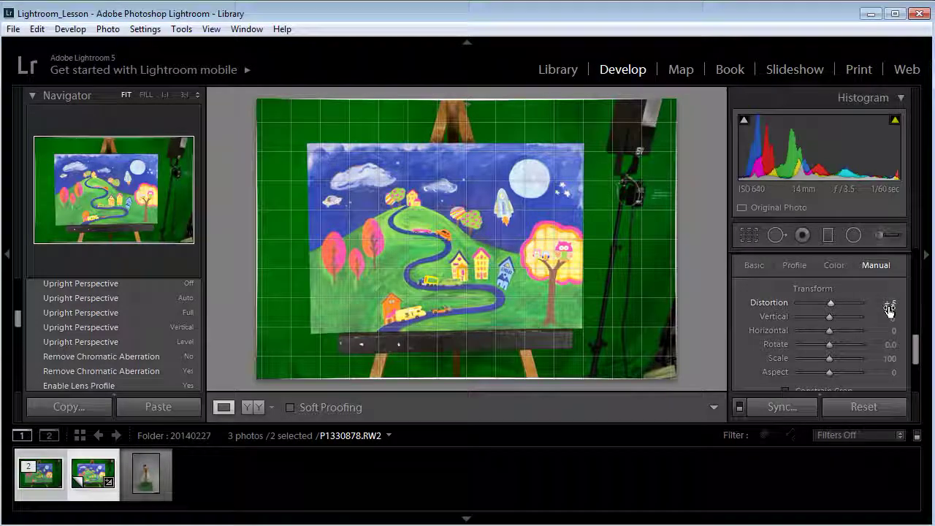
{"action": "left_click_drag", "start_coordinate": [887, 305], "coordinate": [845, 345]}
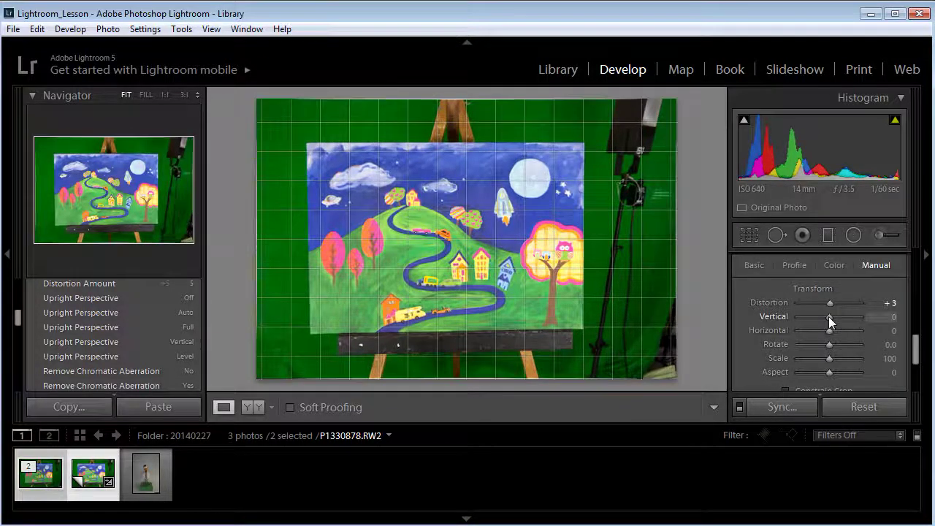
Correct the painting's perspective to Vertical +5 and Horizontal +7.
{"action": "left_click_drag", "start_coordinate": [828, 317], "coordinate": [830, 316]}
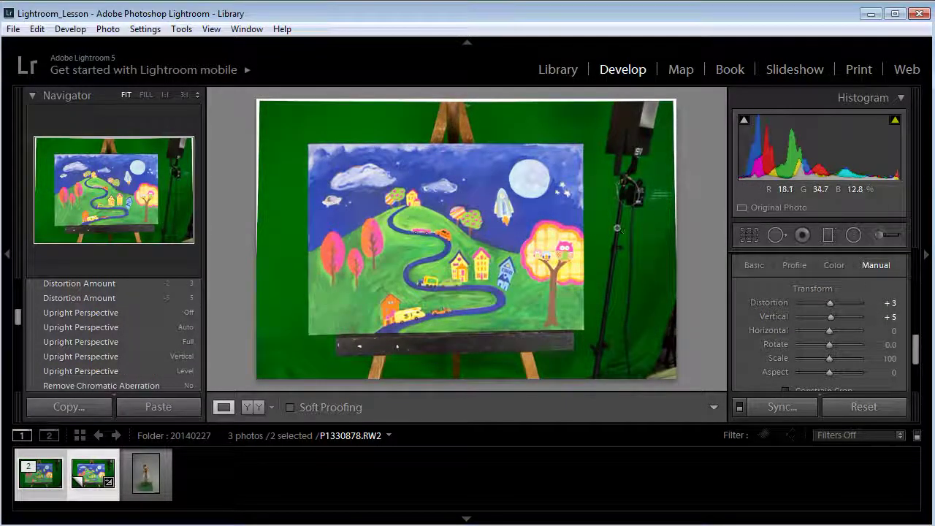
{"action": "left_click_drag", "start_coordinate": [828, 330], "coordinate": [831, 335]}
{"action": "left_click_drag", "start_coordinate": [888, 332], "coordinate": [886, 332]}
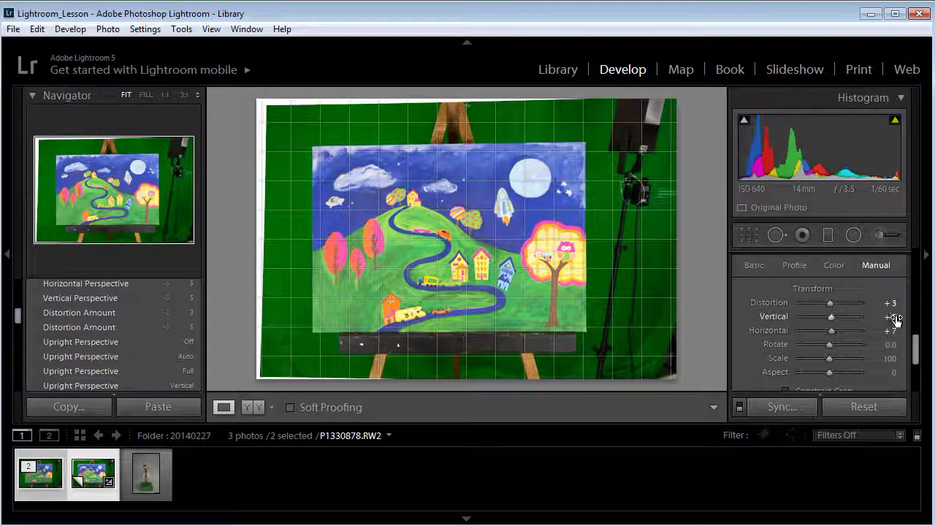
{"action": "key", "text": "Up"}
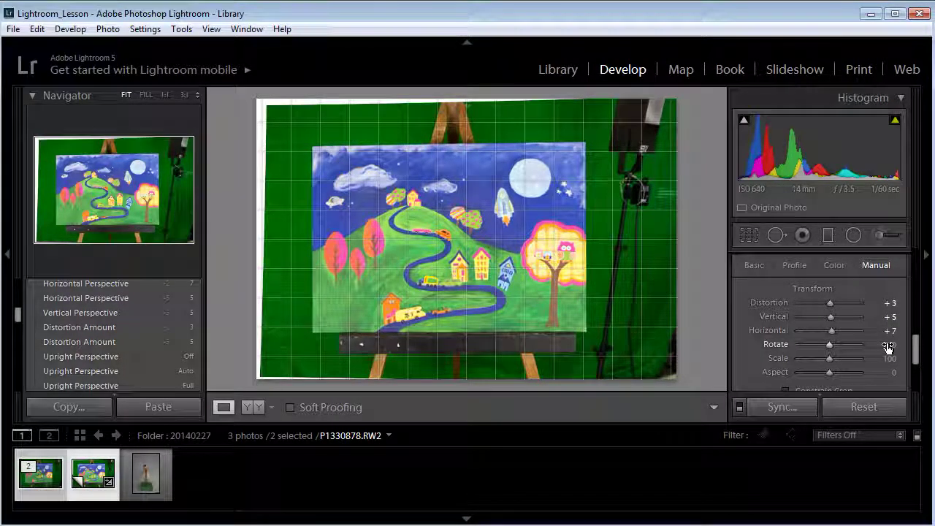
Rotate the photo +0.4, try enlarging Scale, then reset Scale to 100.
{"action": "left_click_drag", "start_coordinate": [892, 349], "coordinate": [894, 346]}
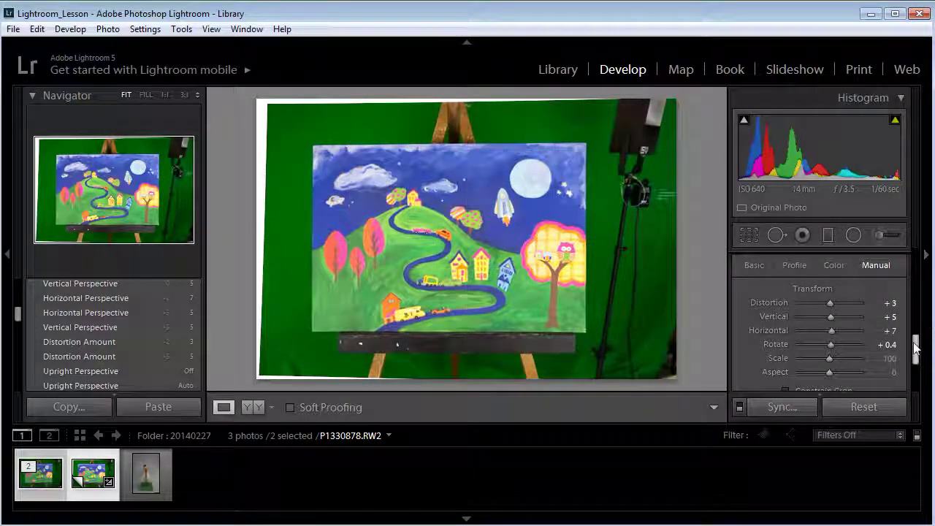
{"action": "left_click_drag", "start_coordinate": [915, 348], "coordinate": [916, 352]}
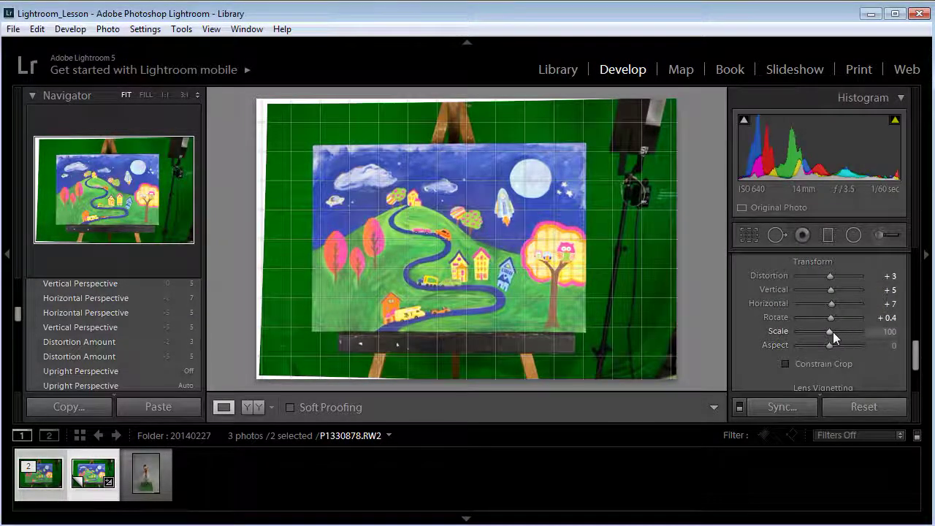
{"action": "mouse_move", "coordinate": [830, 330]}
{"action": "left_mouse_down"}
{"action": "mouse_move", "coordinate": [865, 330]}
{"action": "mouse_move", "coordinate": [831, 331]}
{"action": "left_mouse_up"}
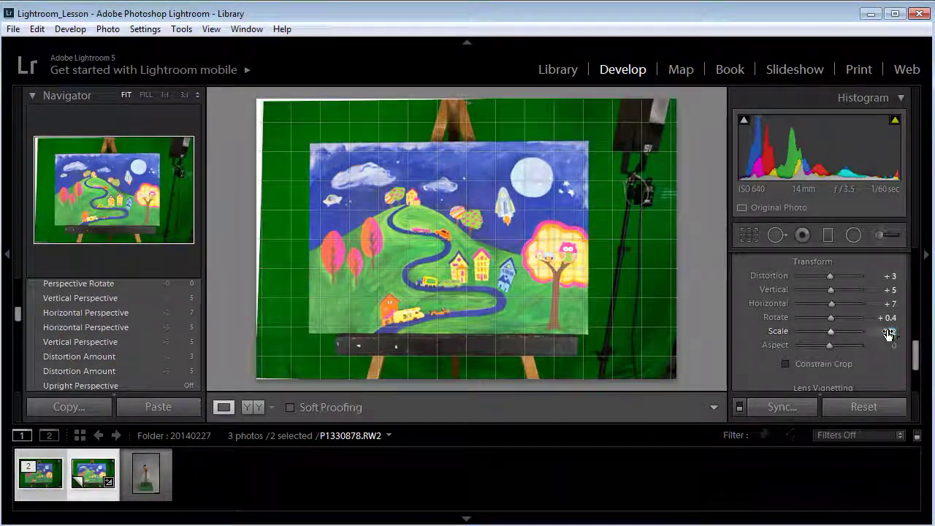
{"action": "left_click", "coordinate": [887, 332]}
{"action": "double_click", "coordinate": [828, 330]}
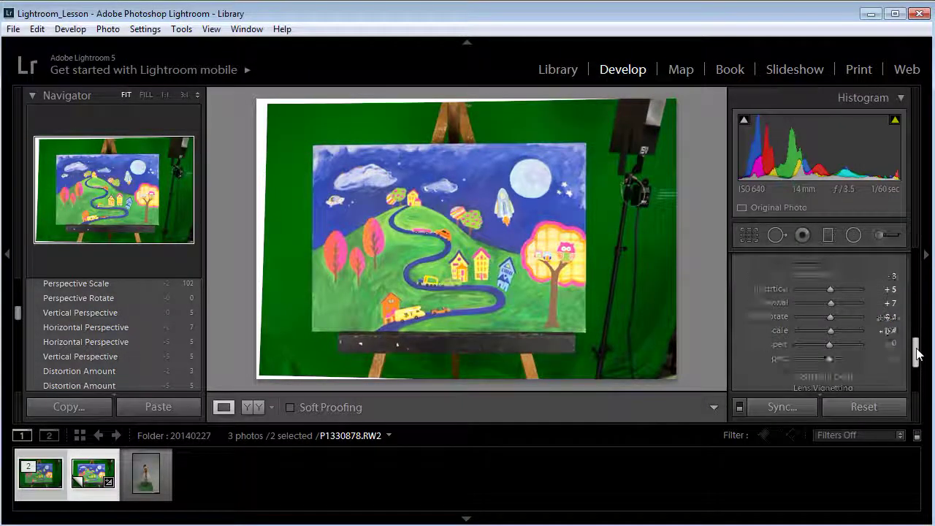
Pull the crop's bottom-right and top-left corners onto the painting's edges and apply the crop.
{"action": "scroll", "coordinate": [915, 351], "scroll_direction": "up", "scroll_amount": 1}
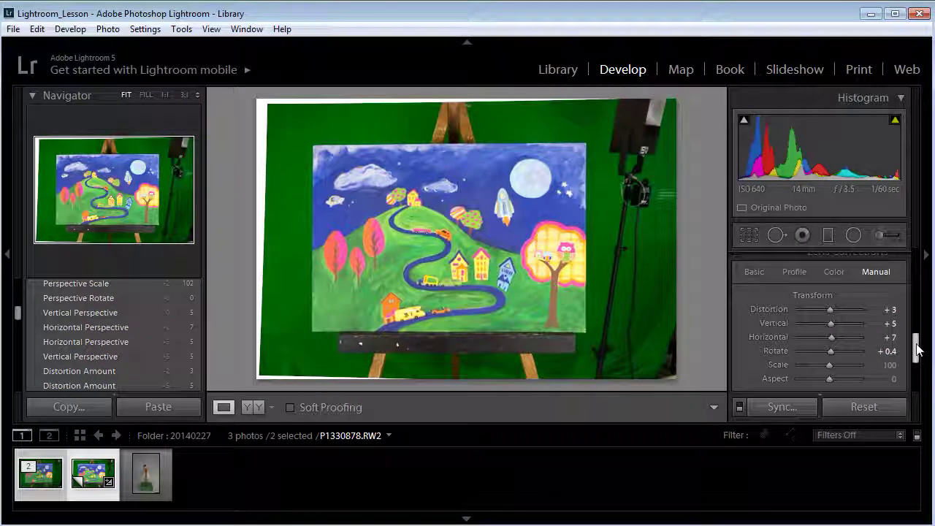
{"action": "left_click", "coordinate": [748, 236]}
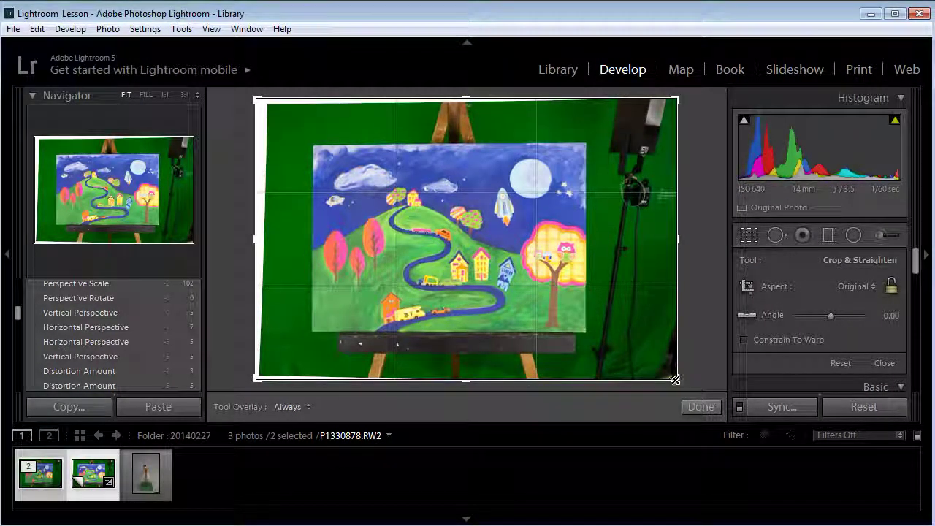
{"action": "left_click_drag", "start_coordinate": [675, 380], "coordinate": [629, 356]}
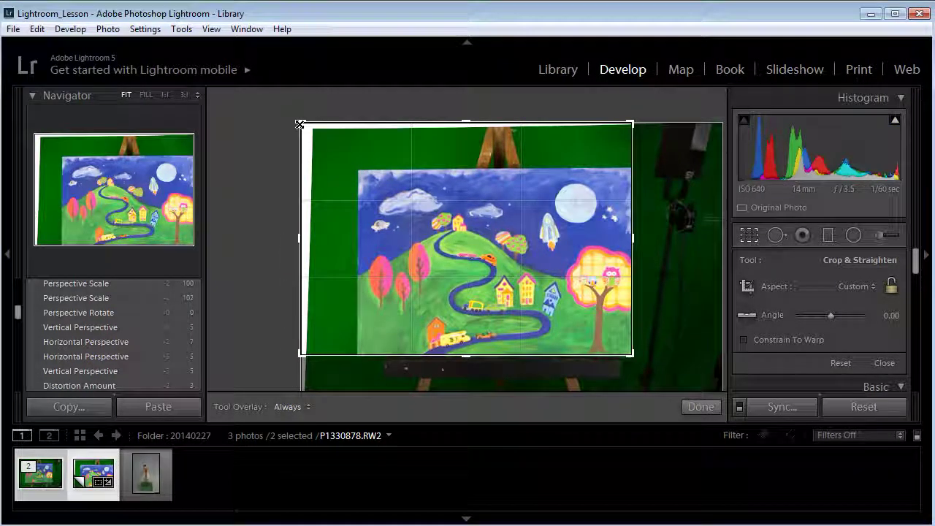
{"action": "left_click_drag", "start_coordinate": [300, 124], "coordinate": [330, 146]}
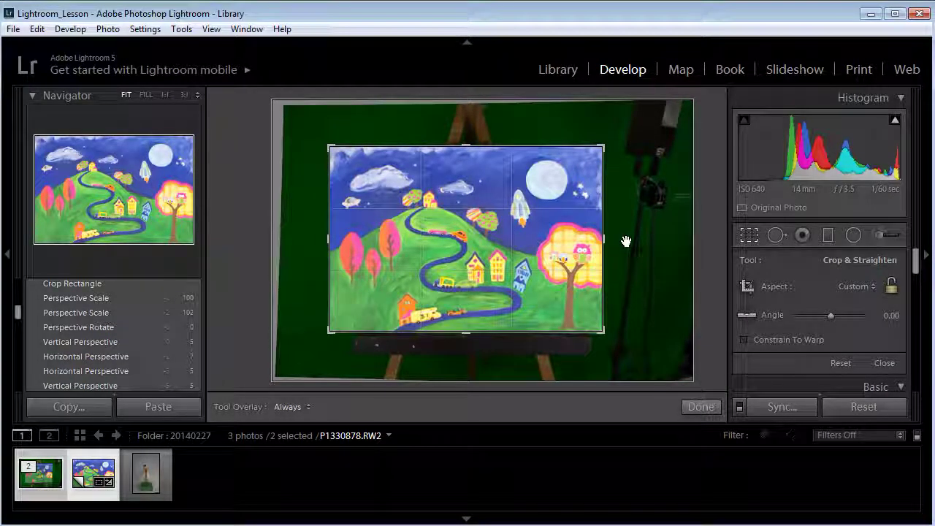
{"action": "left_click", "coordinate": [700, 407]}
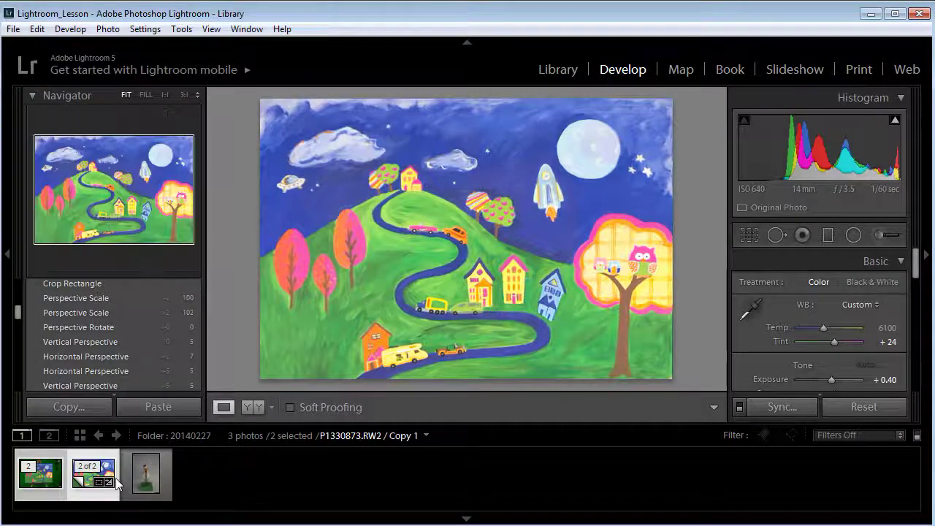
Show the edited copy beside the original in Library Compare view and flag the copy as a pick.
{"action": "left_click", "coordinate": [568, 72]}
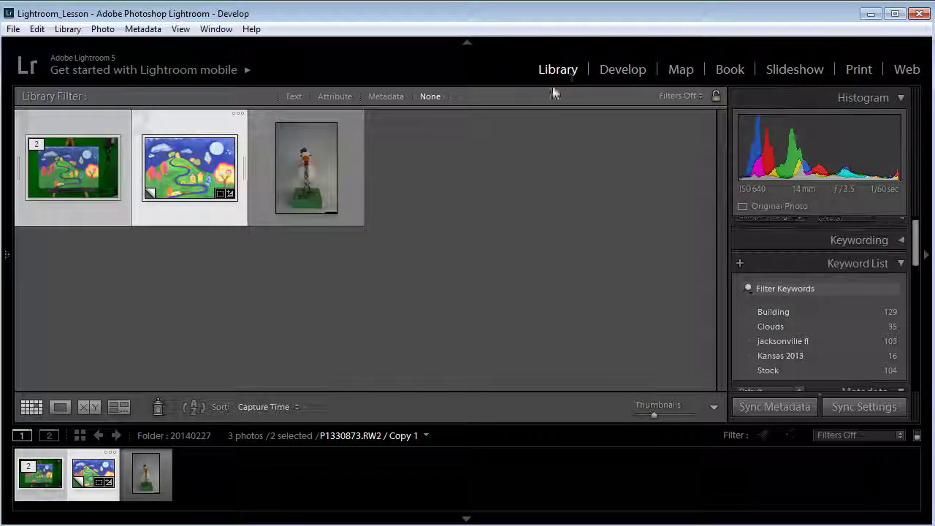
{"action": "left_click", "coordinate": [86, 414]}
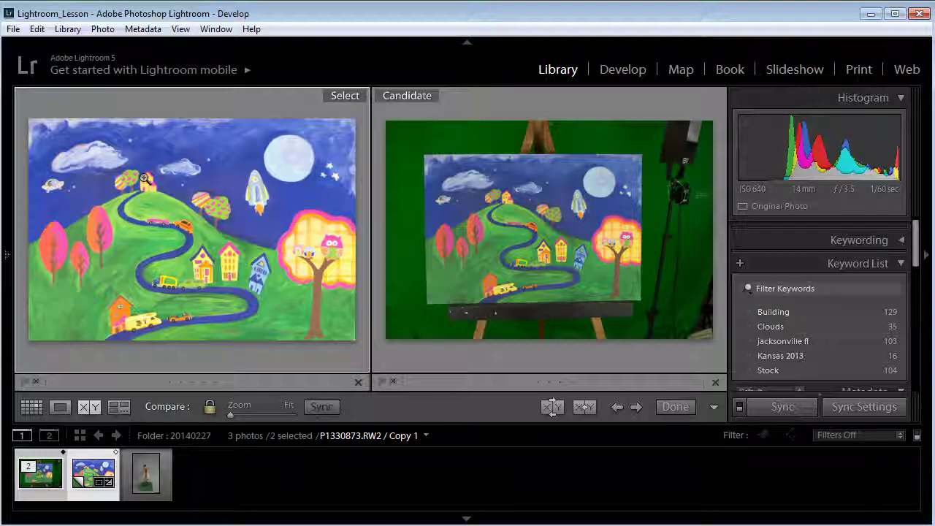
{"action": "left_click", "coordinate": [24, 382]}
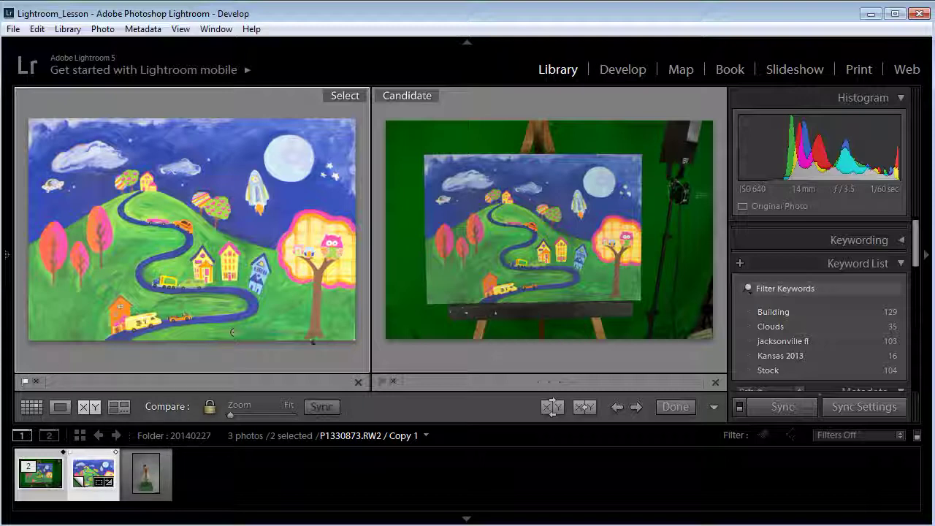